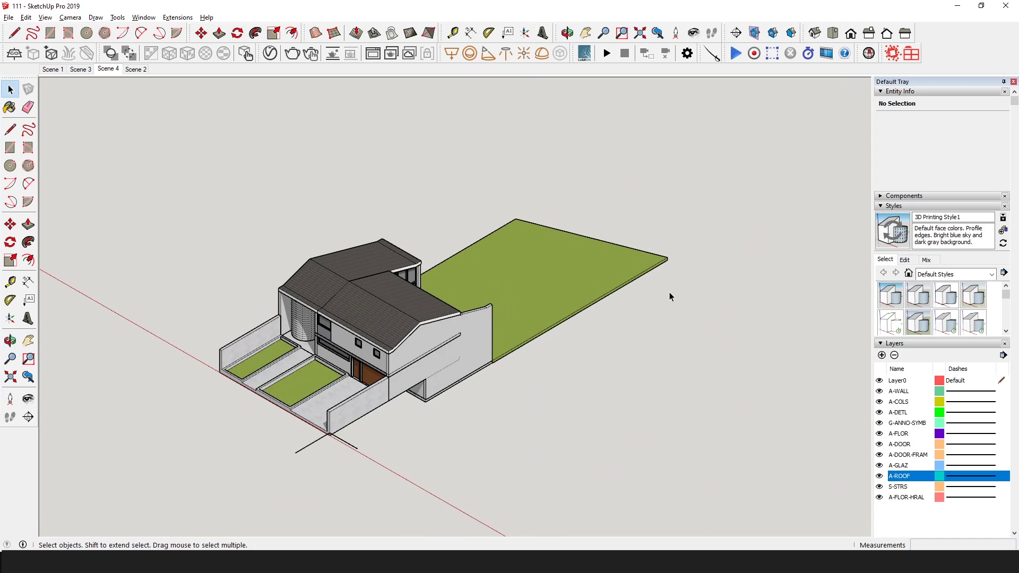
Step: Hide the A-ROOF layer to expose the interior of the house
middle_click_drag(669, 296, 533, 286)
scroll(458, 246, "up", 5)
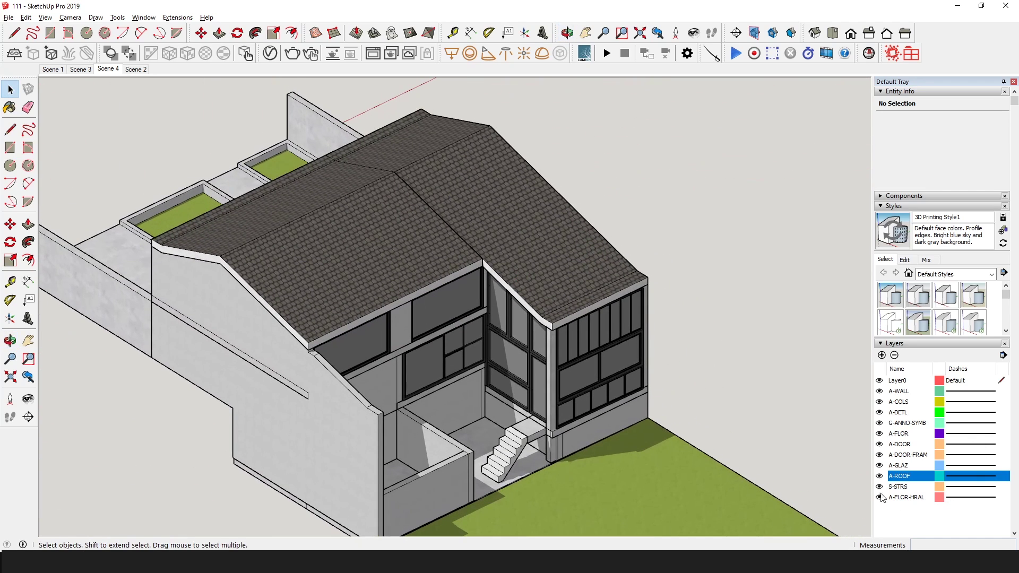
left_click(879, 477)
middle_click_drag(593, 345, 561, 410)
scroll(589, 335, "down", 4)
scroll(403, 269, "up", 4)
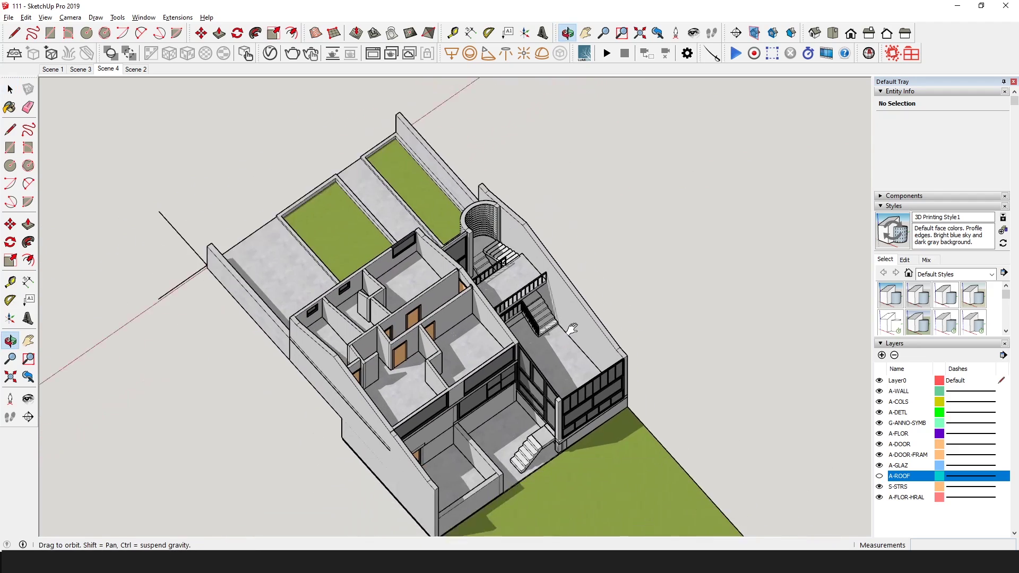
Step: Hide the glazing, stairs, door, door frame, floor, annotation, detail and column layers, and toggle the A-WALL layer off and on
left_click(879, 466)
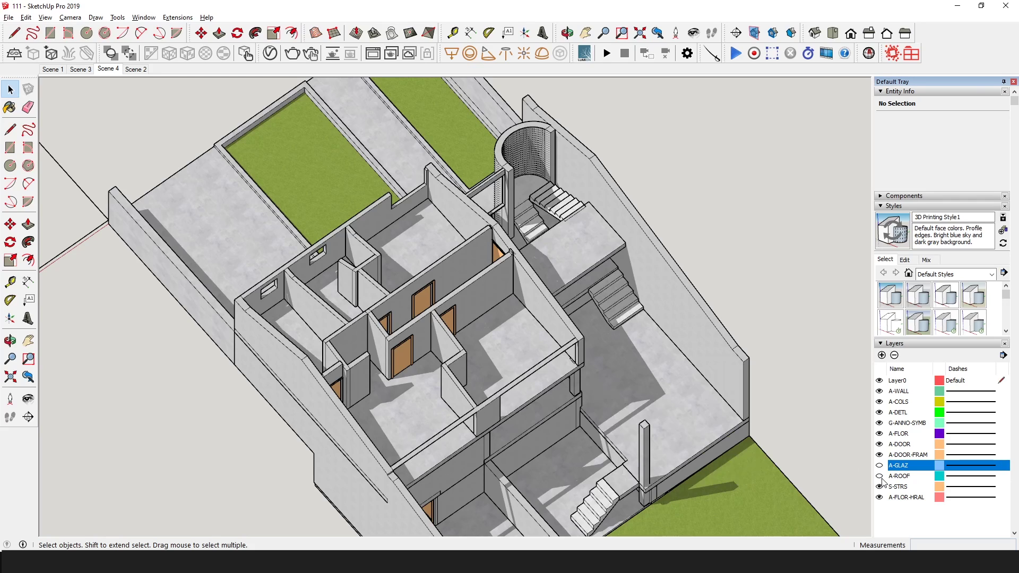
left_click(879, 487)
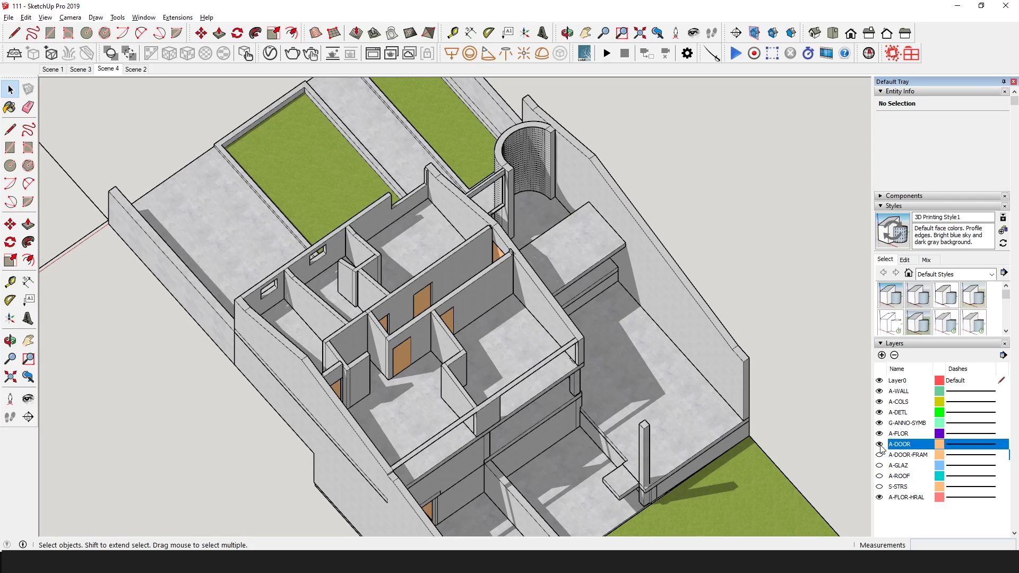
left_click(879, 434)
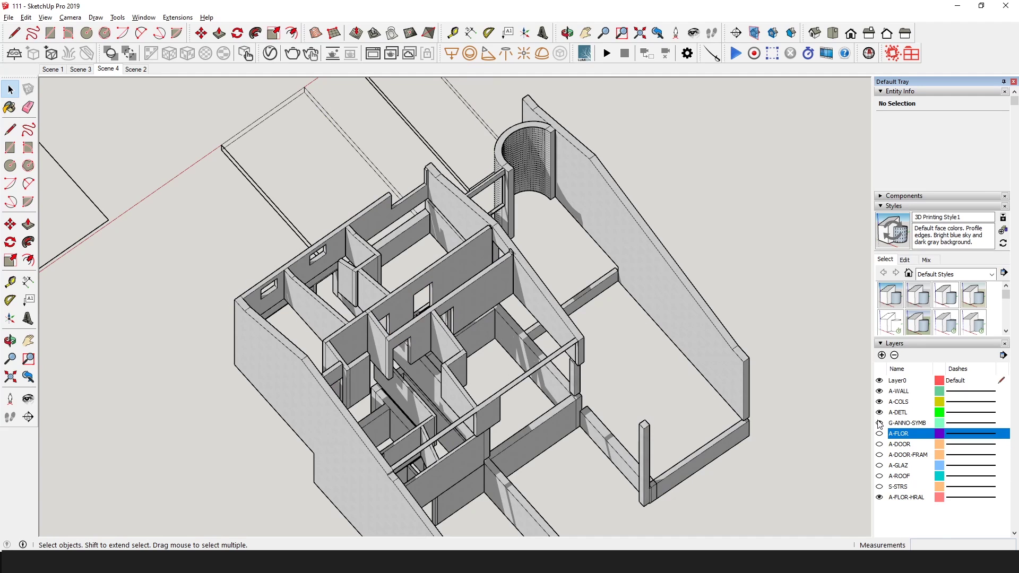
left_click(879, 392)
left_click(879, 392)
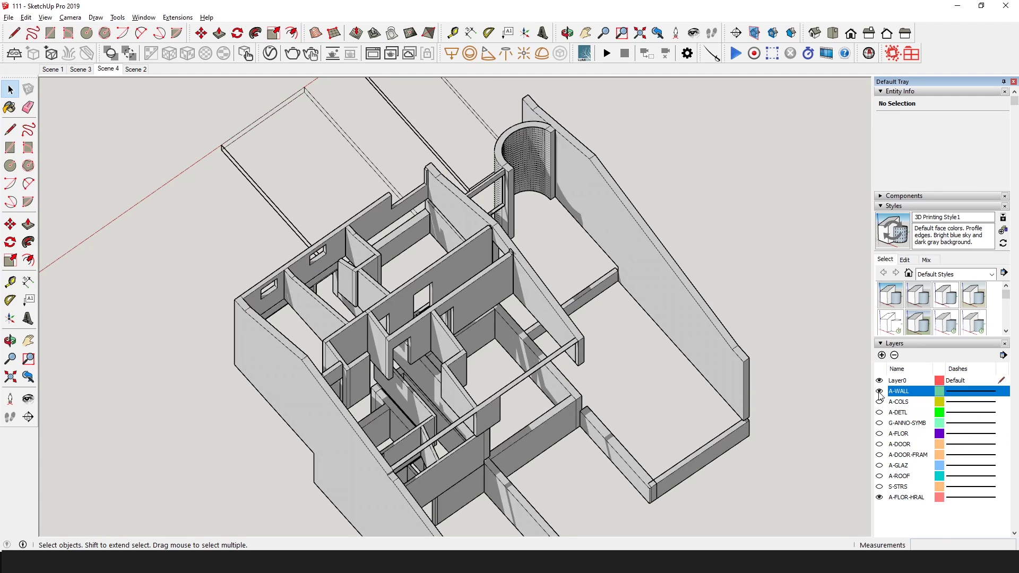
Step: Show the floor, door, door frame, glazing, stairs, annotation and detail layers again
left_click(879, 434)
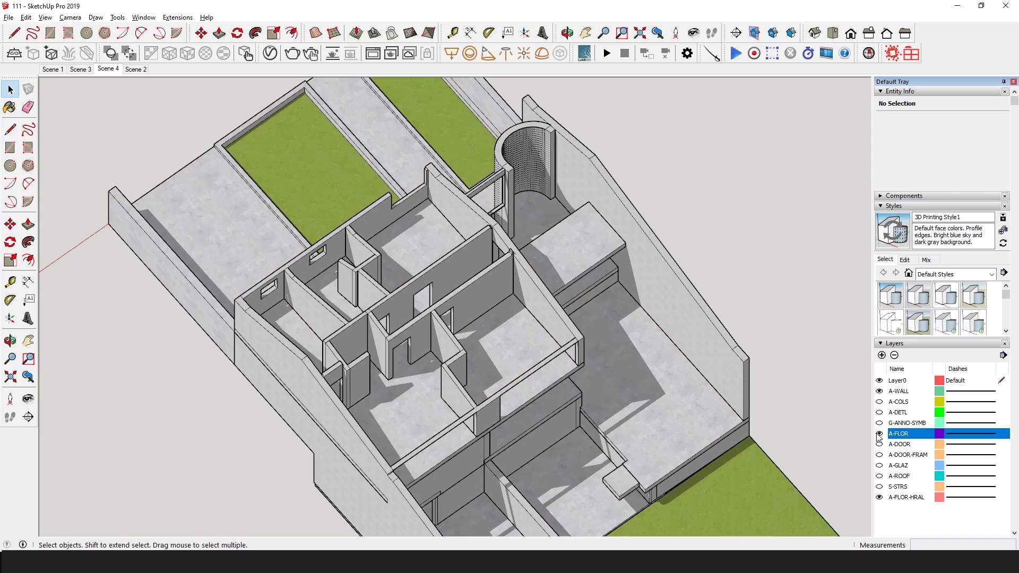
left_click(879, 465)
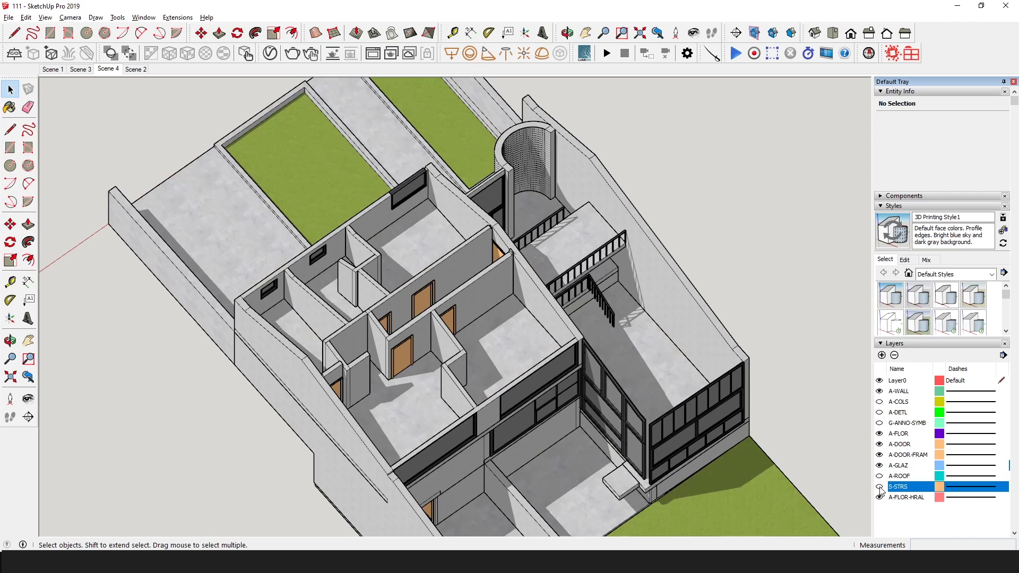
left_click(879, 487)
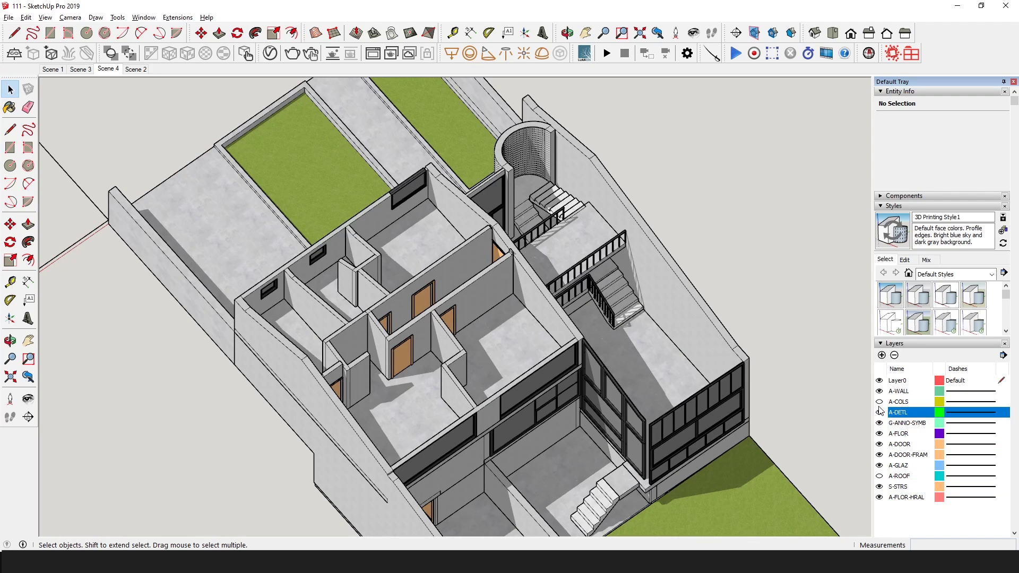
Step: Turn the A-COLS layer back on, inspect the interior from the garden side, and show the A-ROOF layer again
middle_click_drag(572, 404, 323, 356)
scroll(513, 310, "up", 8)
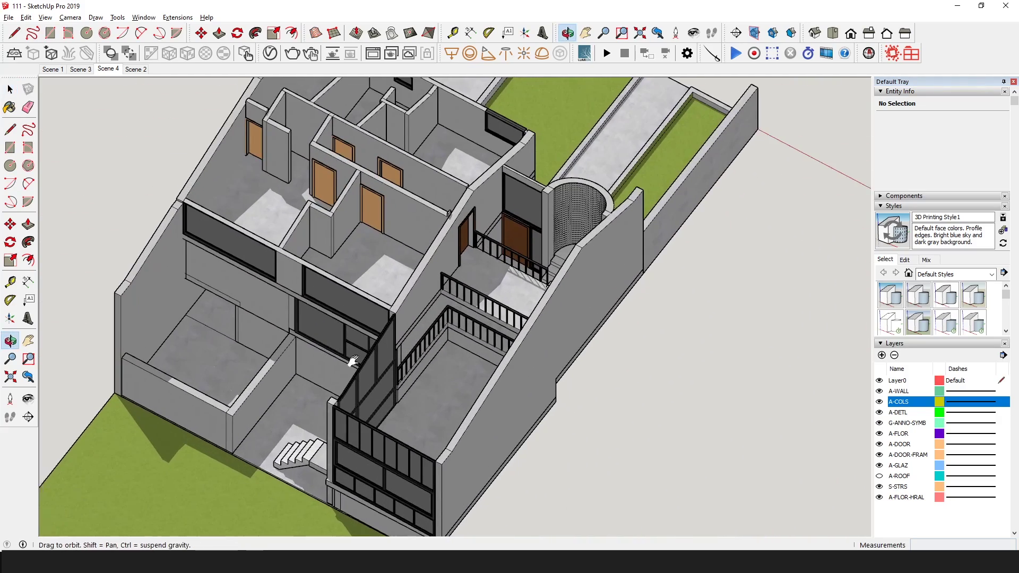
scroll(514, 311, "up", 3)
scroll(508, 372, "up", 4)
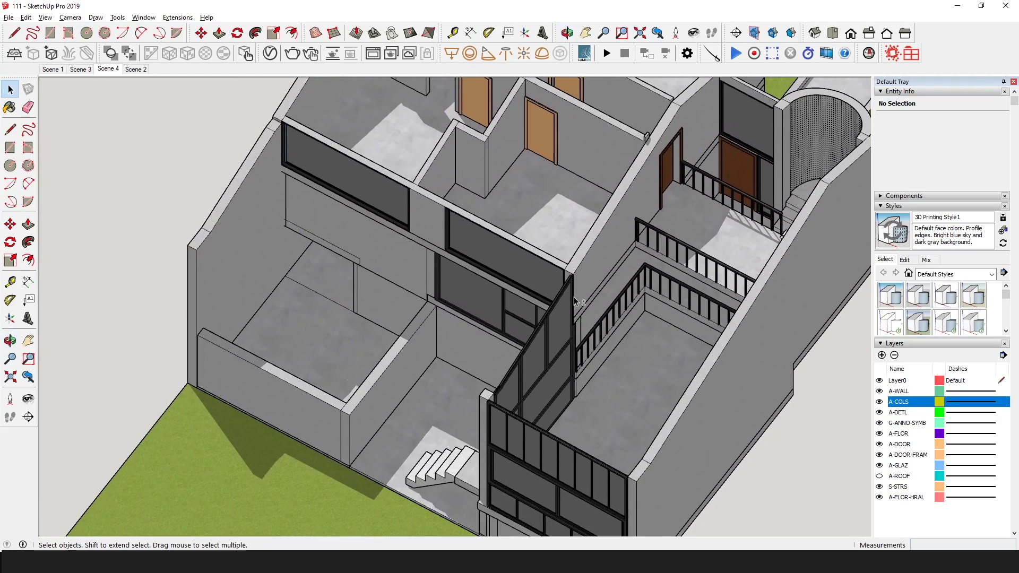
left_click(879, 476)
Step: Turn off the display of shadows in the model
scroll(518, 381, "down", 2)
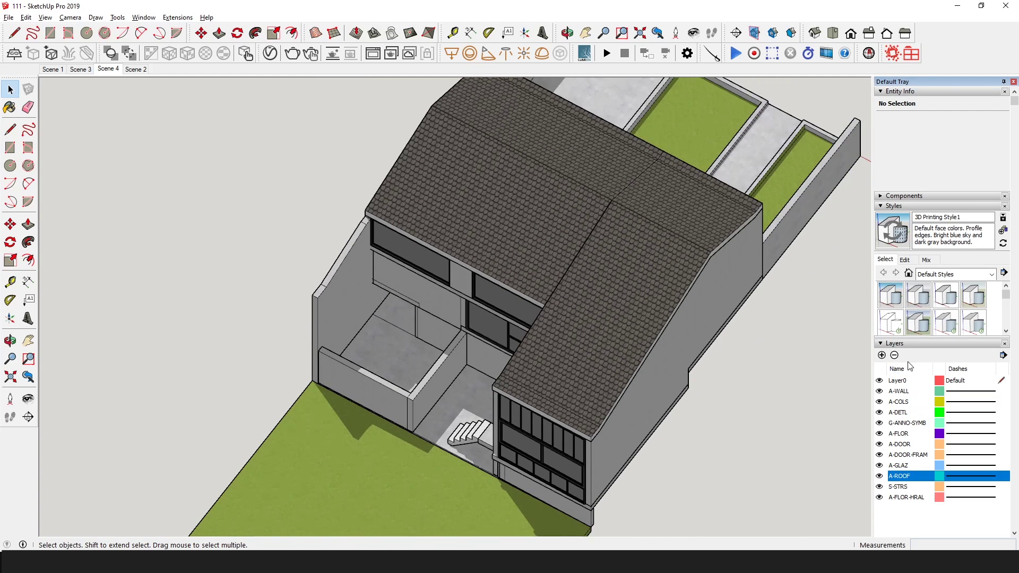
scroll(908, 365, "down", 3)
scroll(727, 423, "down", 3)
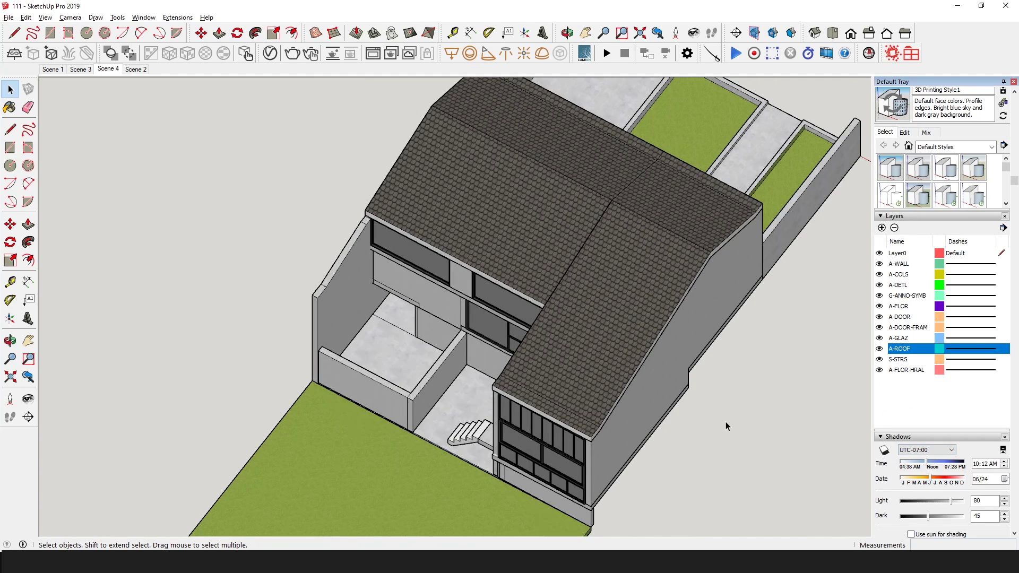
scroll(746, 329, "up", 3)
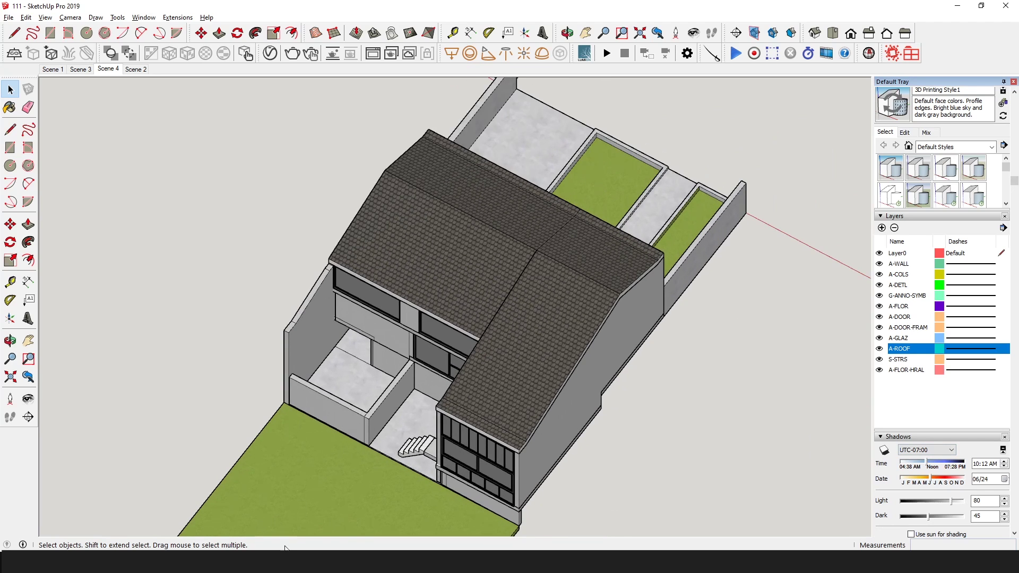
scroll(451, 425, "down", 4)
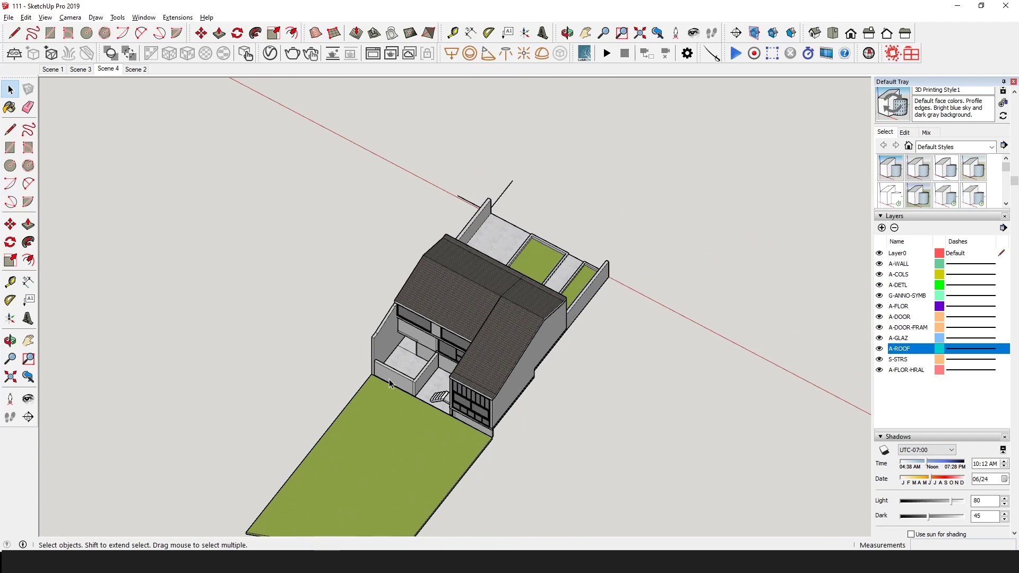
Step: Open the main house group for editing and select the group that contains the roof
middle_click_drag(504, 355, 862, 368)
middle_click_drag(633, 372, 424, 350)
scroll(586, 370, "up", 6)
middle_click_drag(587, 371, 592, 370)
scroll(592, 371, "up", 5)
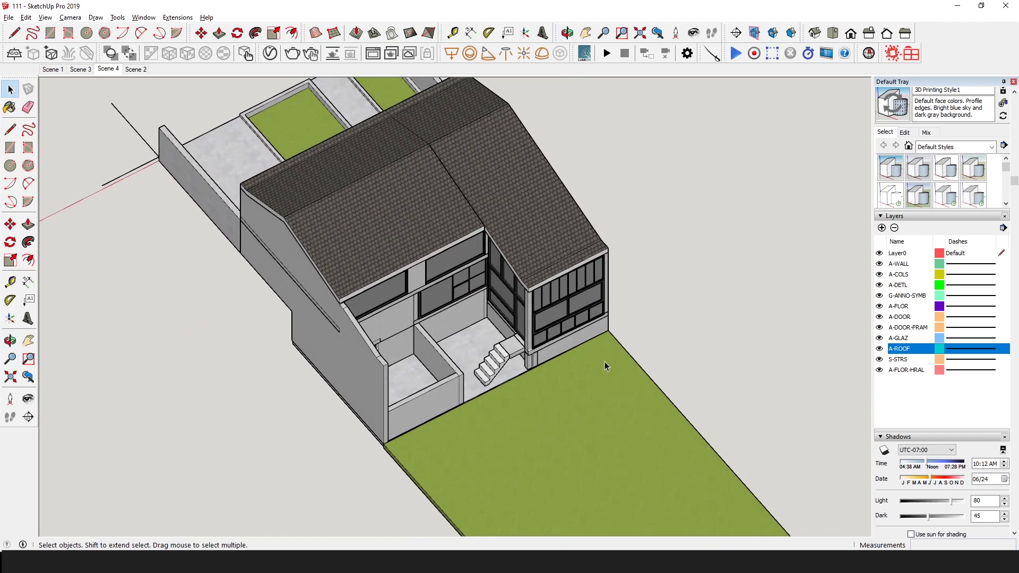
key("ctrl+t")
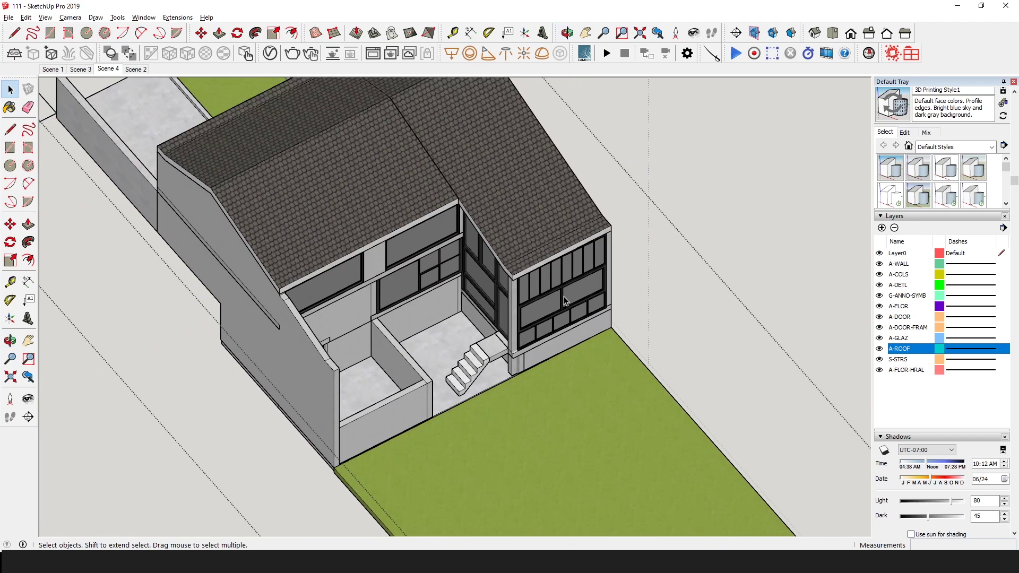
scroll(564, 301, "down", 1)
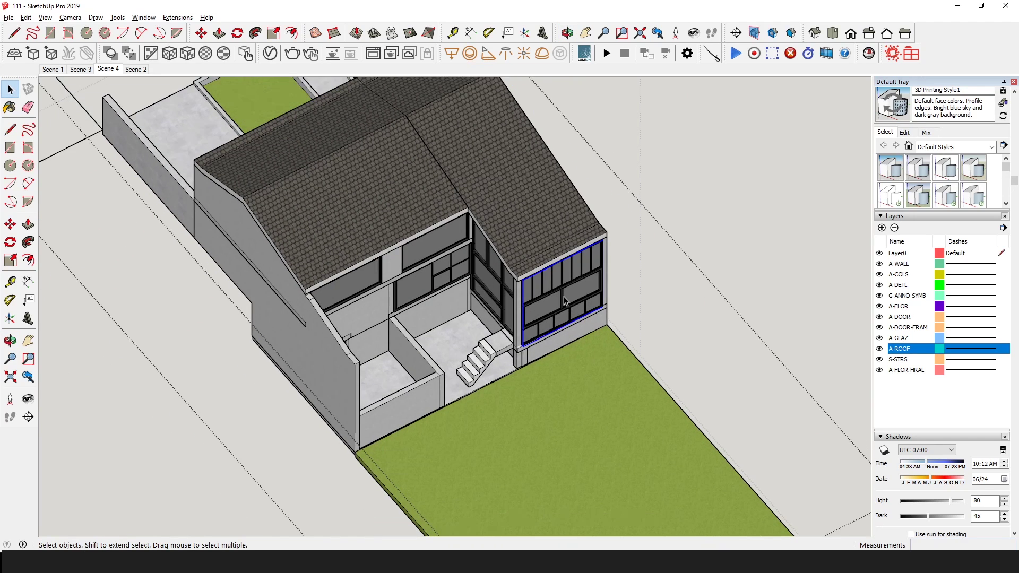
left_click(520, 248)
middle_click_drag(520, 248, 502, 293)
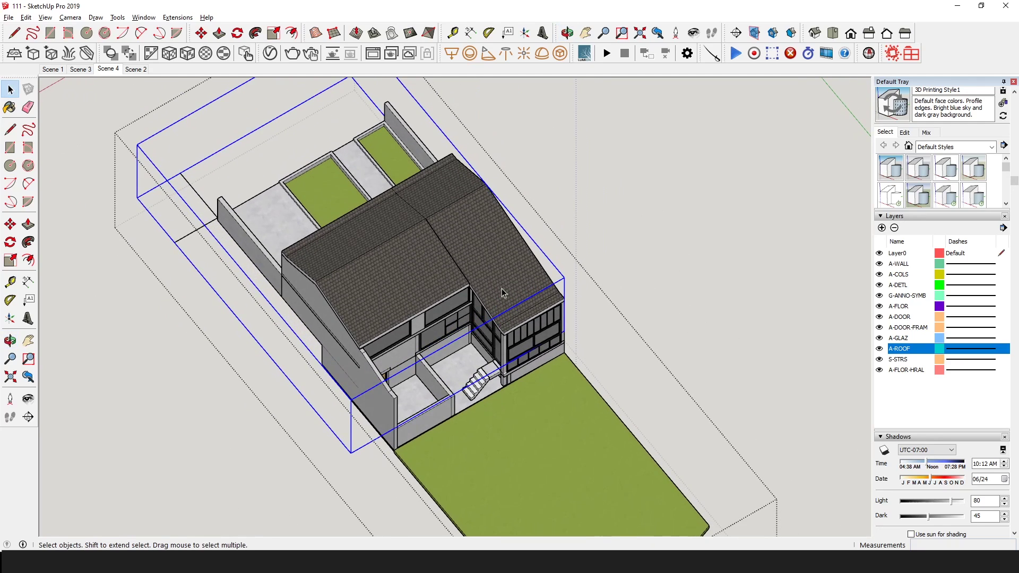
Step: Open the group containing the roof, select all the connected roof geometry and make it a group of its own
double_click(502, 293)
key("Escape")
double_click(491, 281)
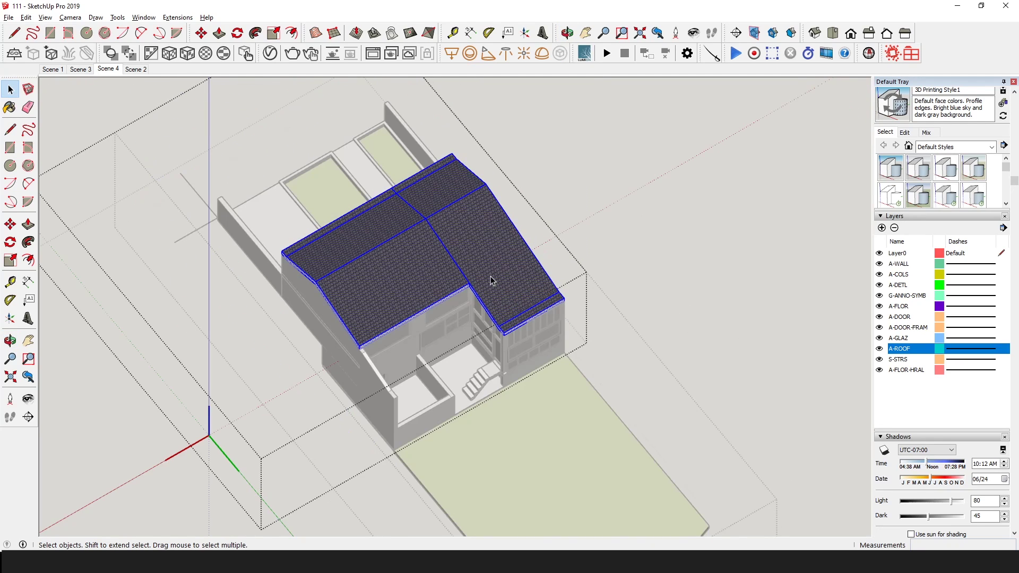
right_click(490, 281)
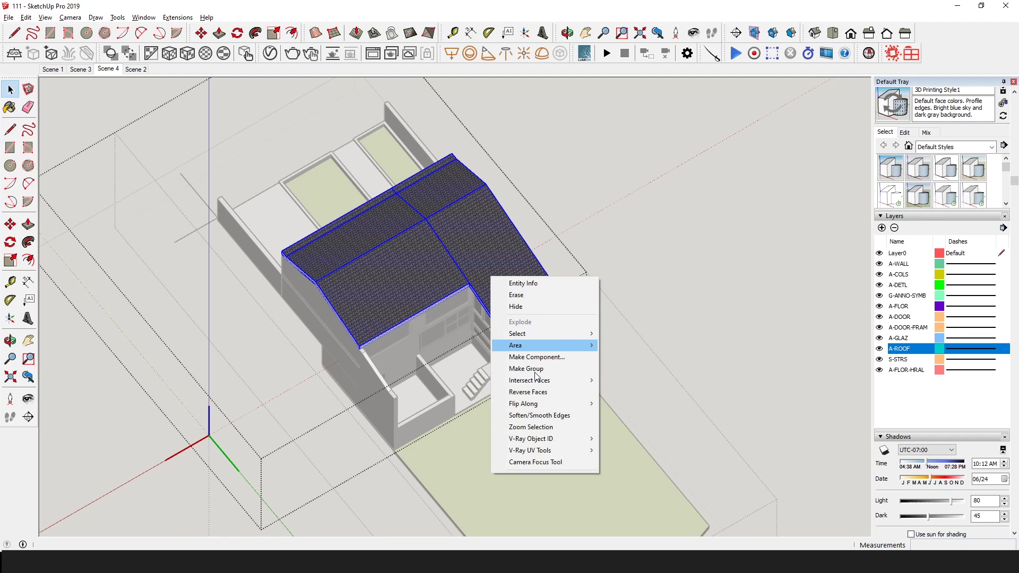
left_click(526, 369)
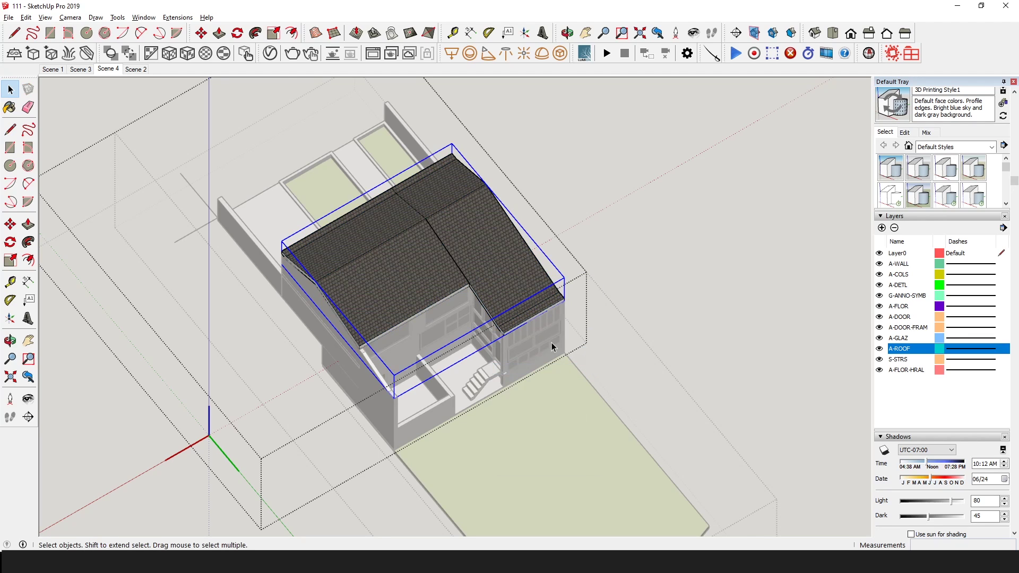
Step: Move the roof group straight up about 19 m above the house
scroll(569, 342, "down", 2)
left_click(596, 326)
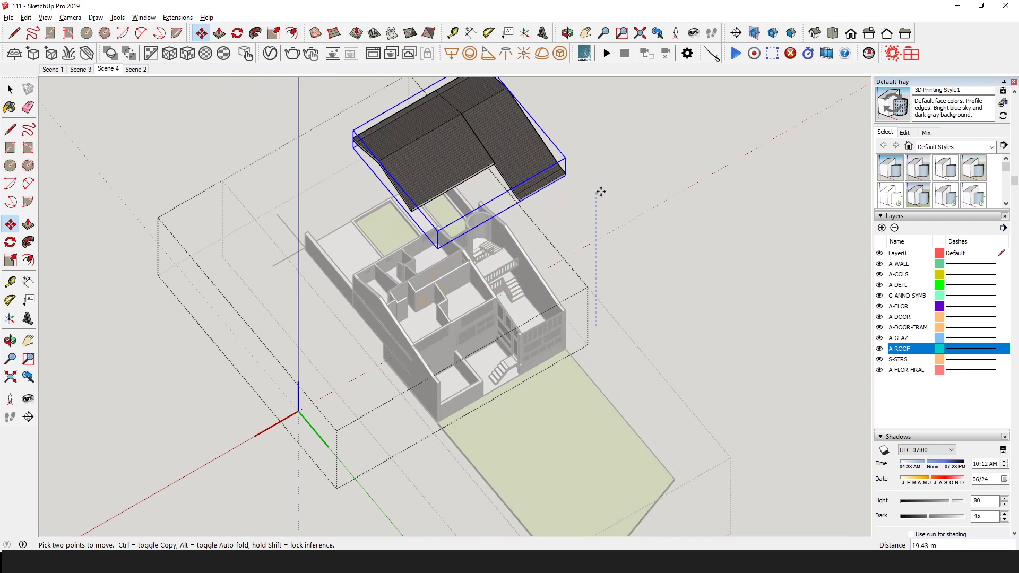
left_click(598, 188)
scroll(552, 350, "up", 2)
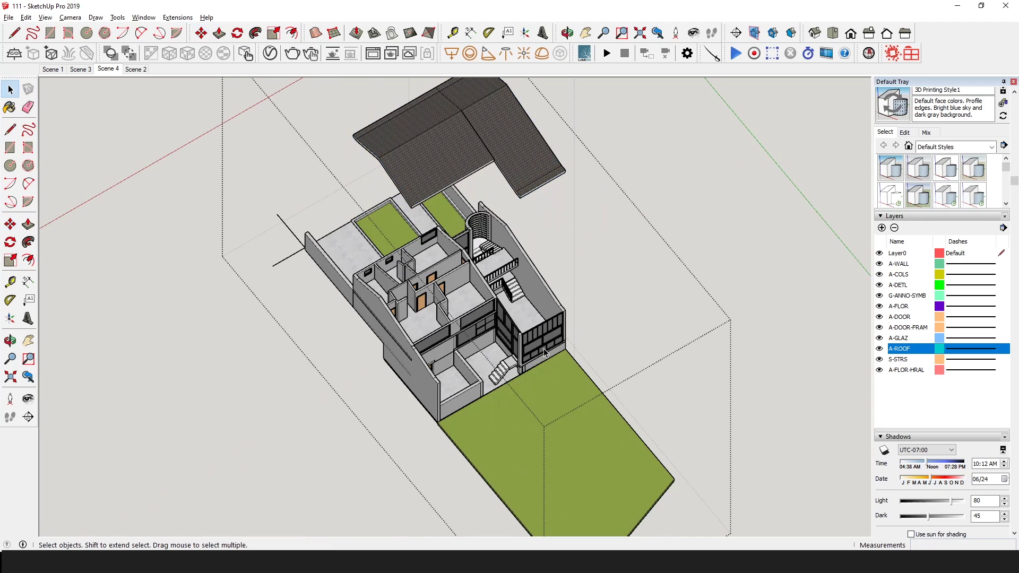
Step: Inside the window group at the garden end, move the glazed panels outward about 4.7 m from their frame
left_click_drag(534, 342, 543, 351)
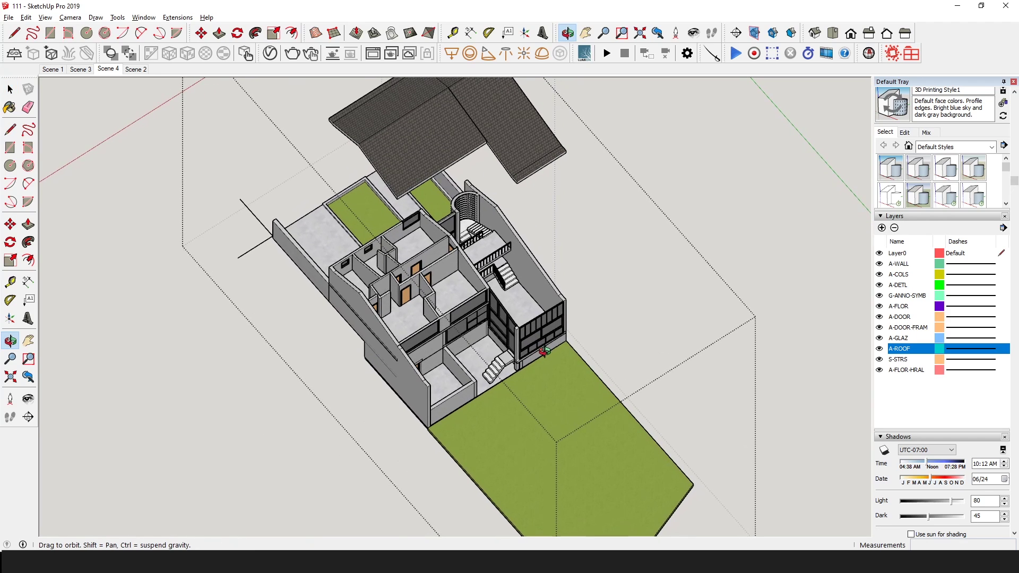
double_click(548, 335)
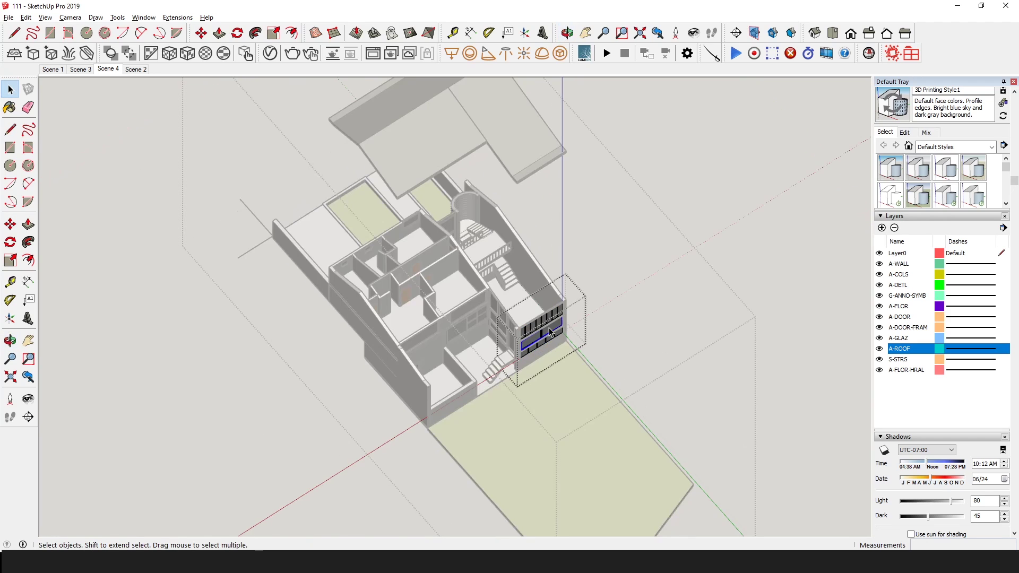
key("Escape")
triple_click(549, 333)
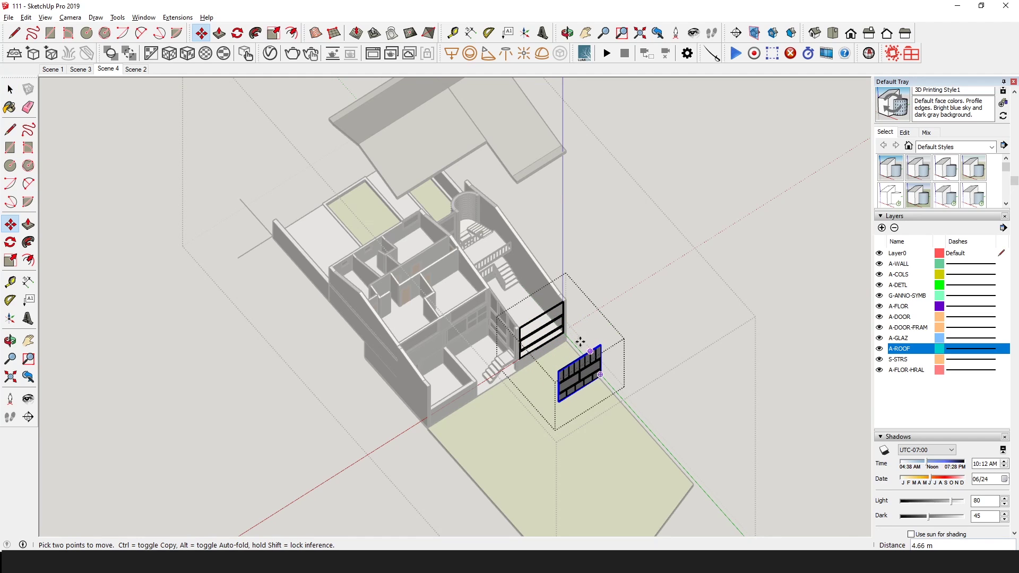
key("space")
key("Escape")
Step: Move the outer frame of the garden-end window outward about 1.7 m, between the house and its panels, and leave the group
left_click(554, 313)
double_click(554, 313)
left_click(555, 313)
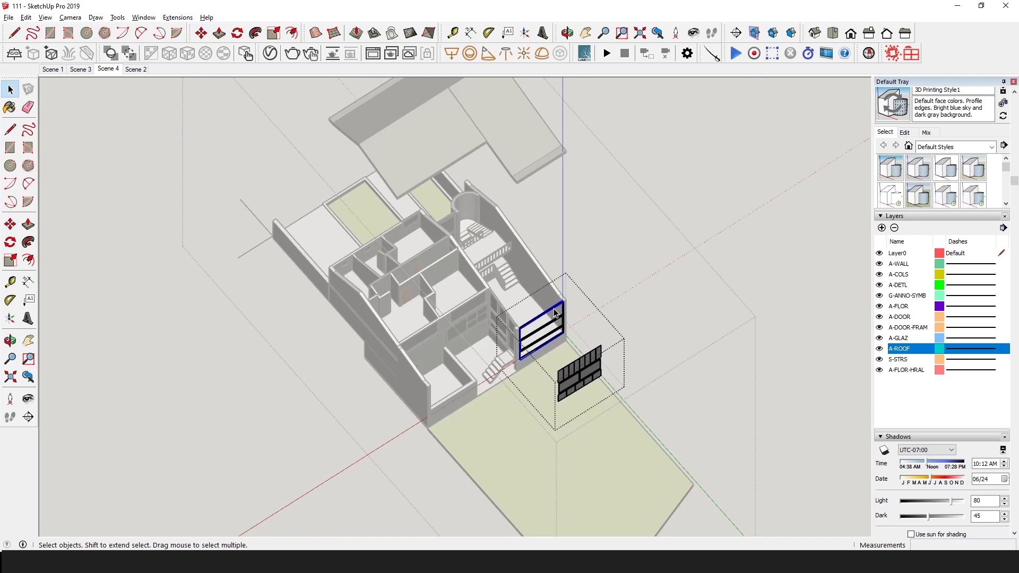
key("m")
left_click(613, 307)
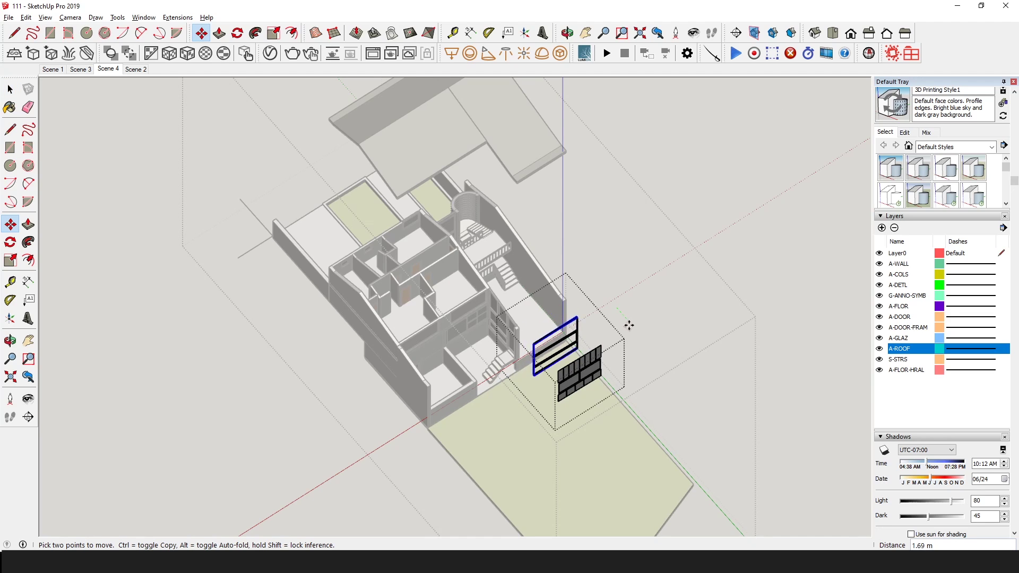
left_click(627, 327)
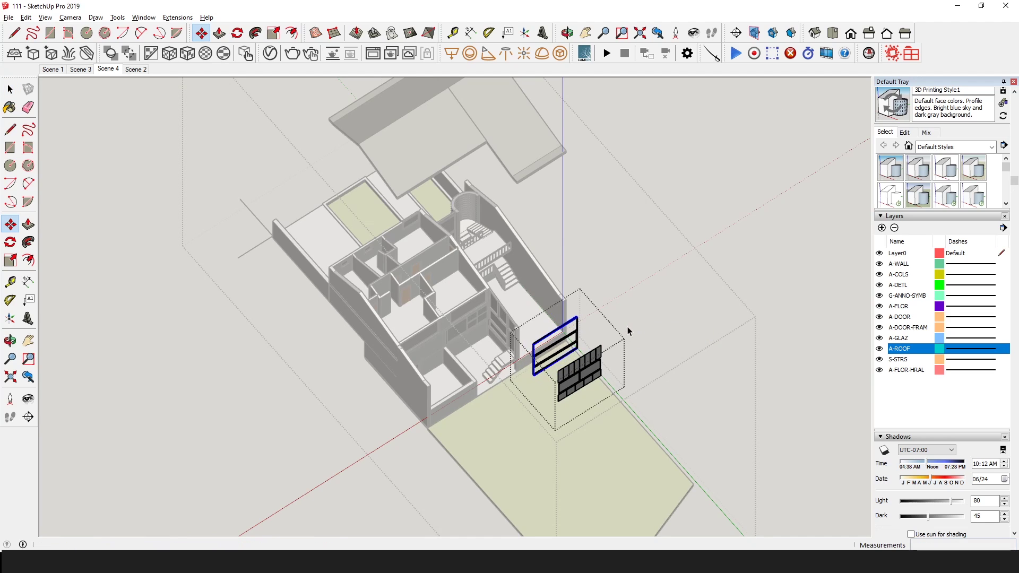
key("space")
key("Escape")
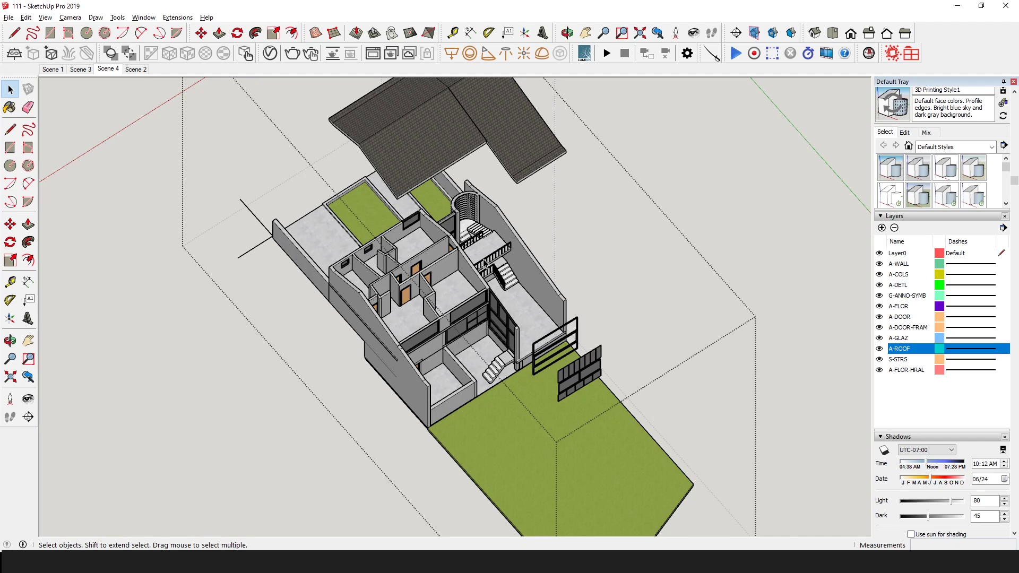
Step: Open the group containing the upper-floor windows for editing
scroll(434, 244, "up", 2)
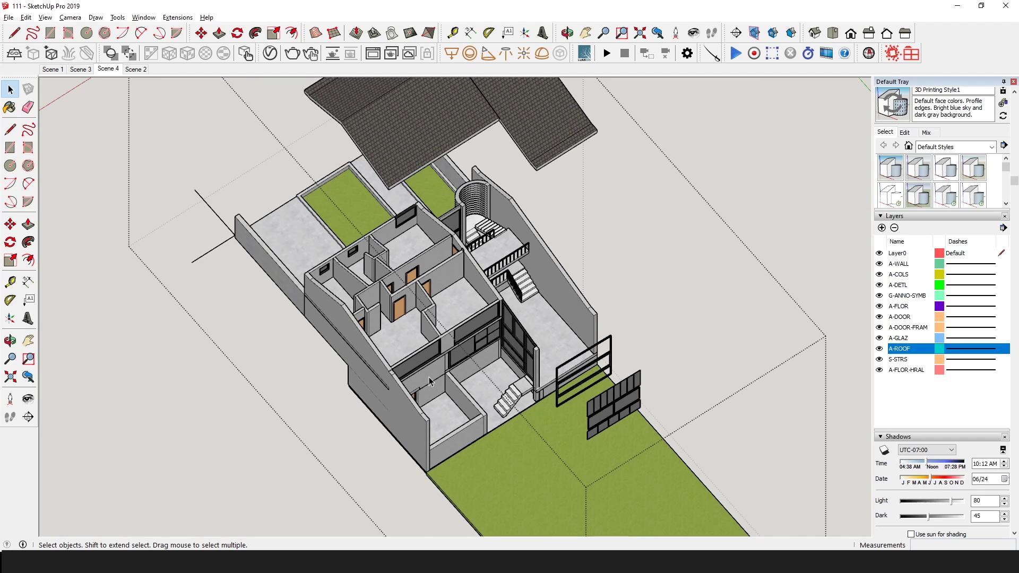
left_click(435, 356)
double_click(434, 355)
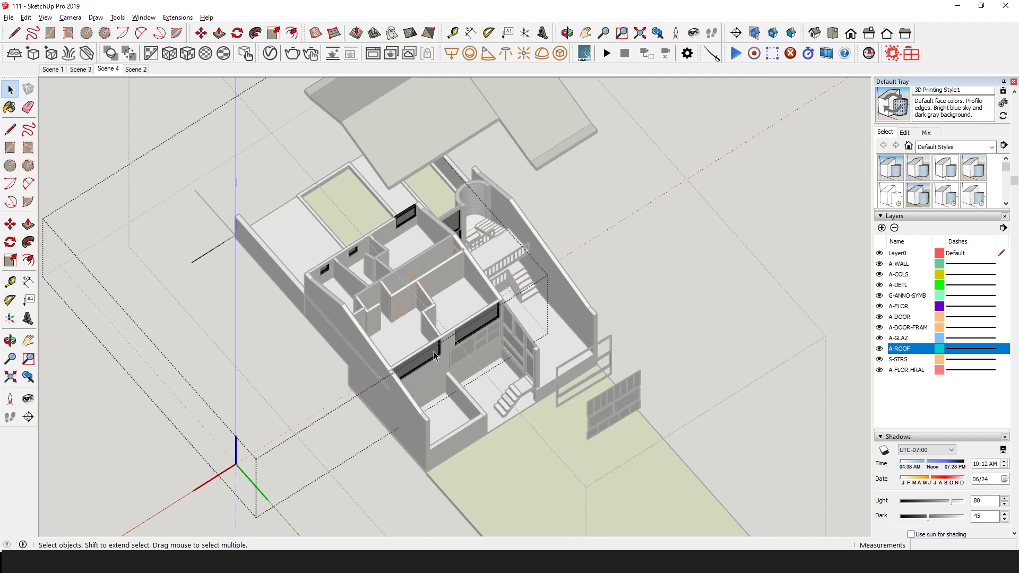
left_click(476, 337)
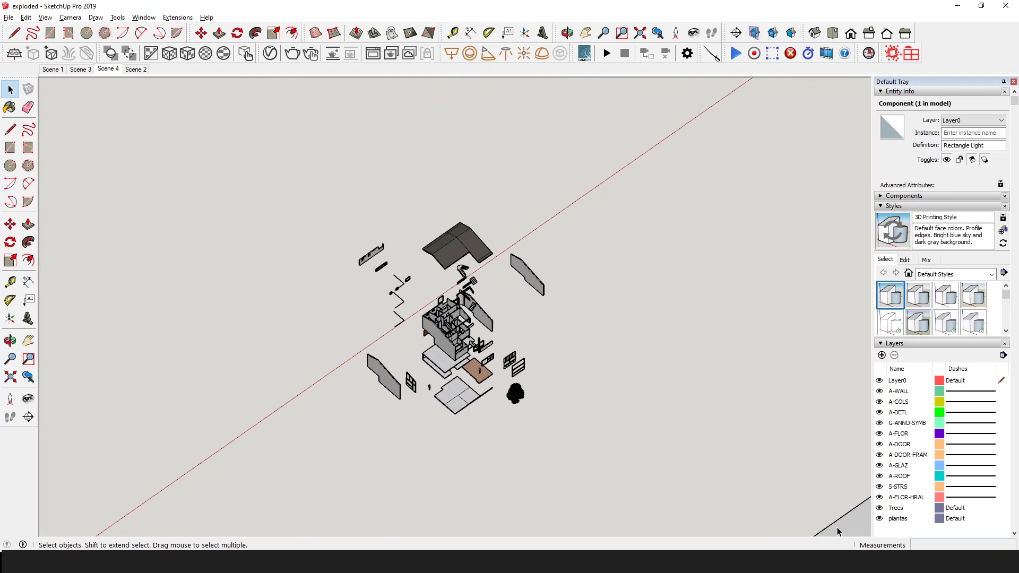
Step: Move the large ground plane about 120 m towards the house and shift it further until it extends beyond all exploded parts
left_click(836, 525)
key("m")
left_click(832, 457)
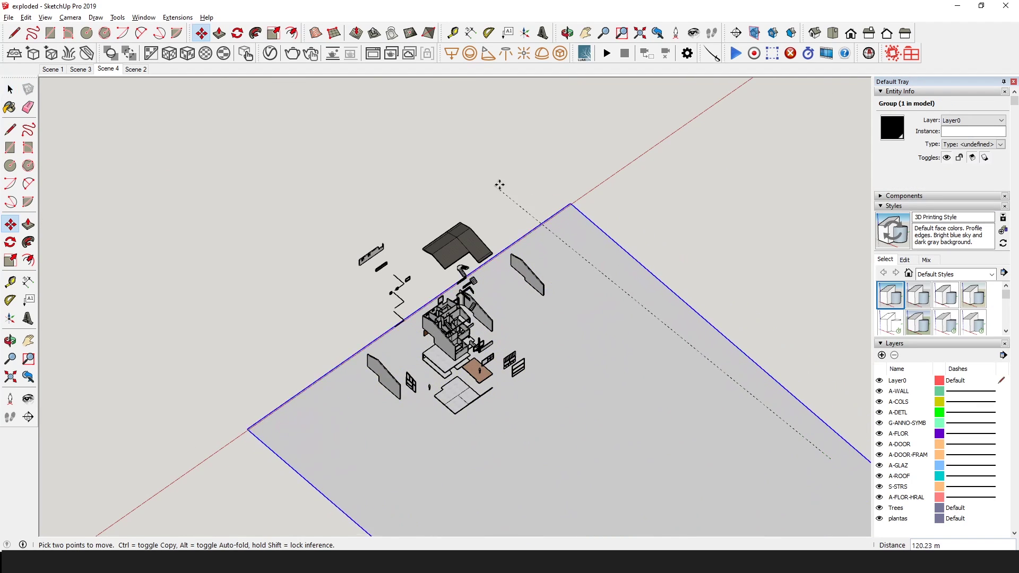
left_click(499, 179)
left_click(772, 317)
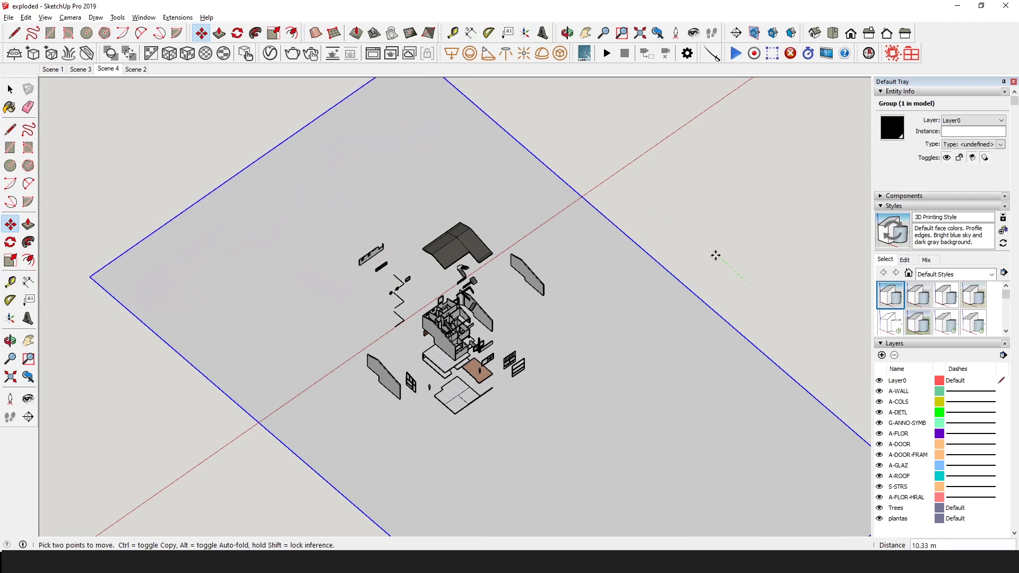
key("space")
scroll(484, 302, "up", 3)
scroll(484, 302, "up", 3)
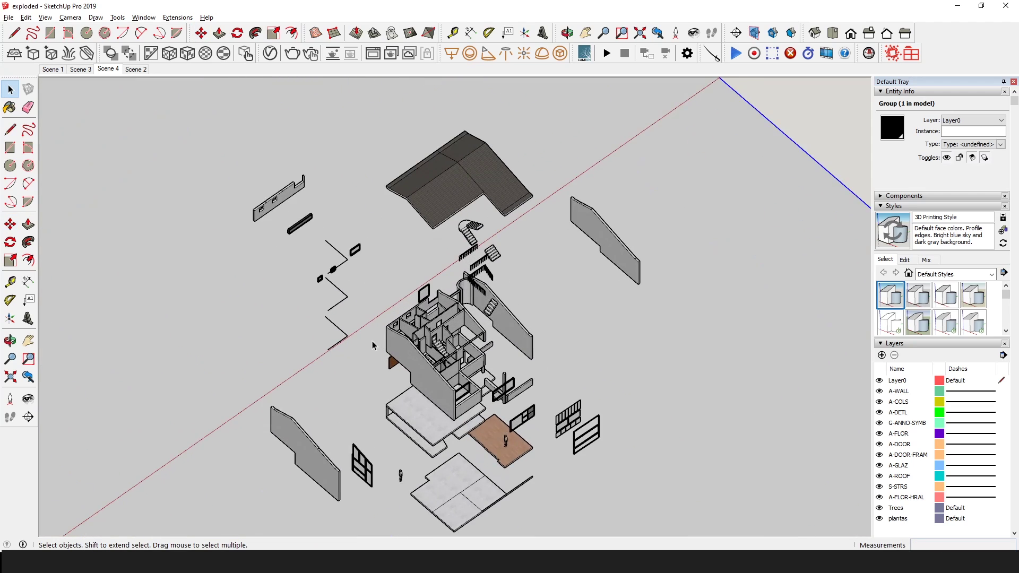
scroll(512, 379, "down", 4)
scroll(538, 379, "up", 1)
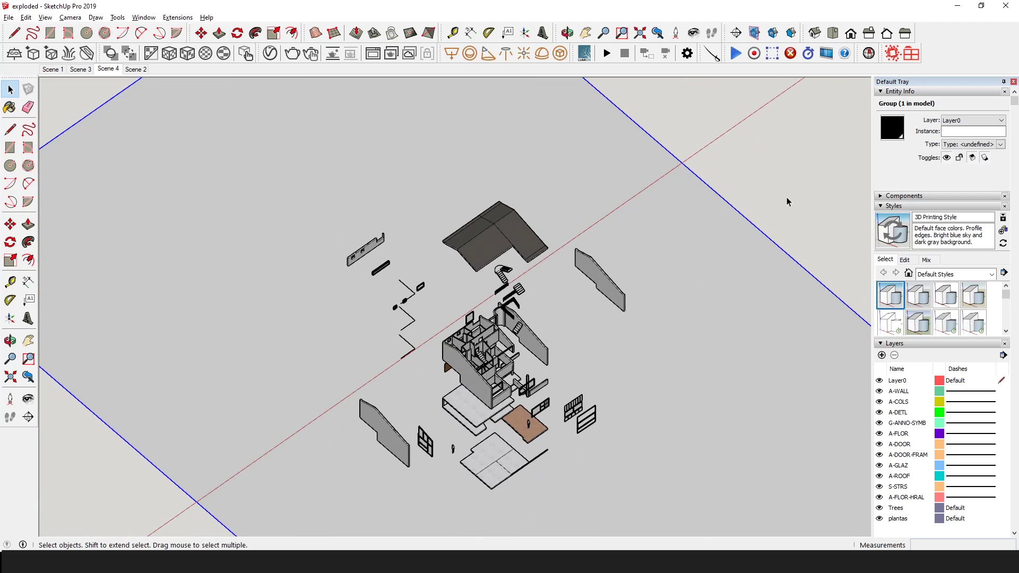
left_click(793, 186)
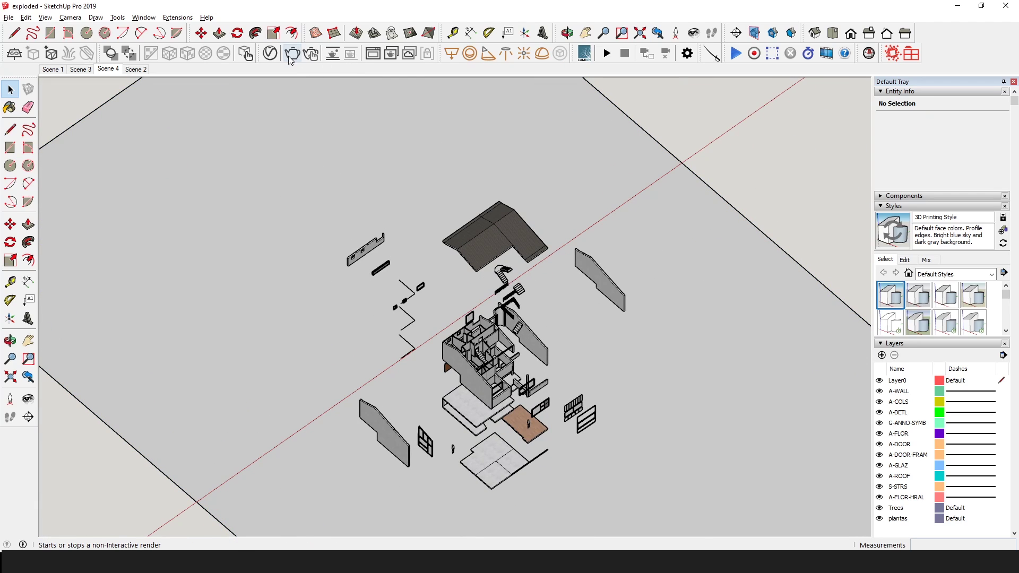
Step: Draw a V-Ray Rectangle Light on the ground plane, spanning the area around the exploded house
left_click(450, 55)
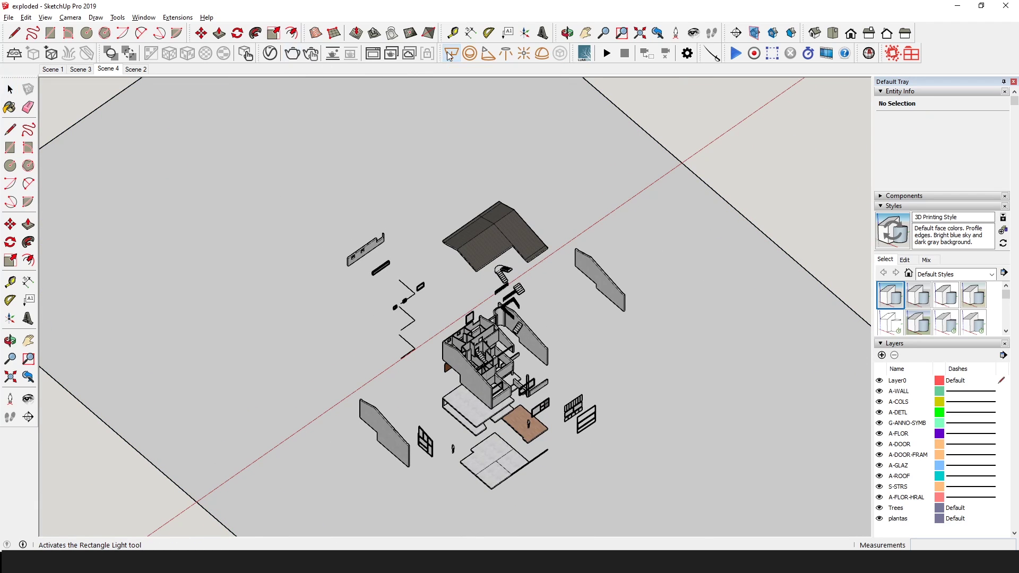
left_click(331, 353)
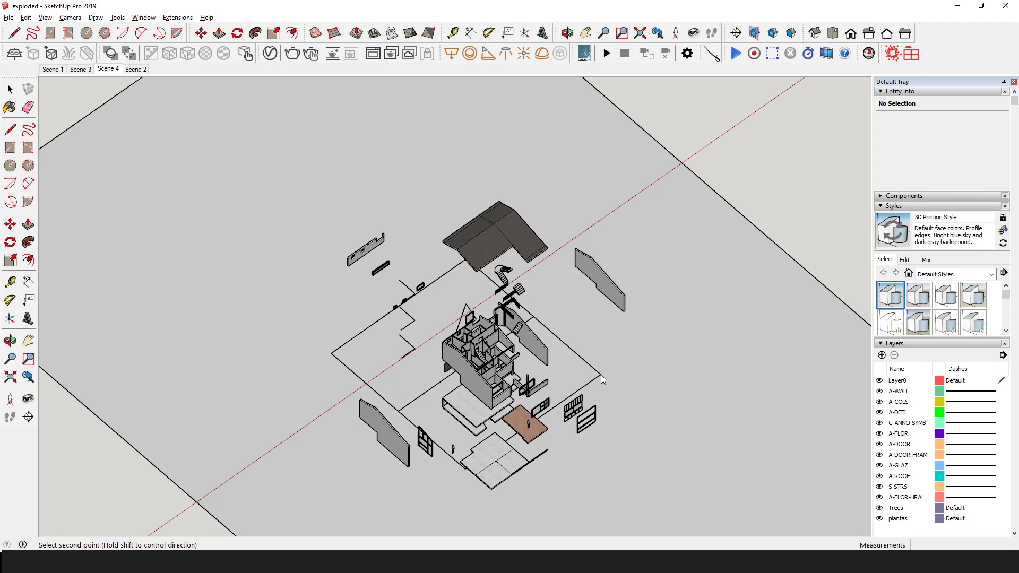
left_click(601, 376)
key("space")
Step: Flip the new rectangle light along the component's blue axis so it faces the opposite way
left_click(582, 363)
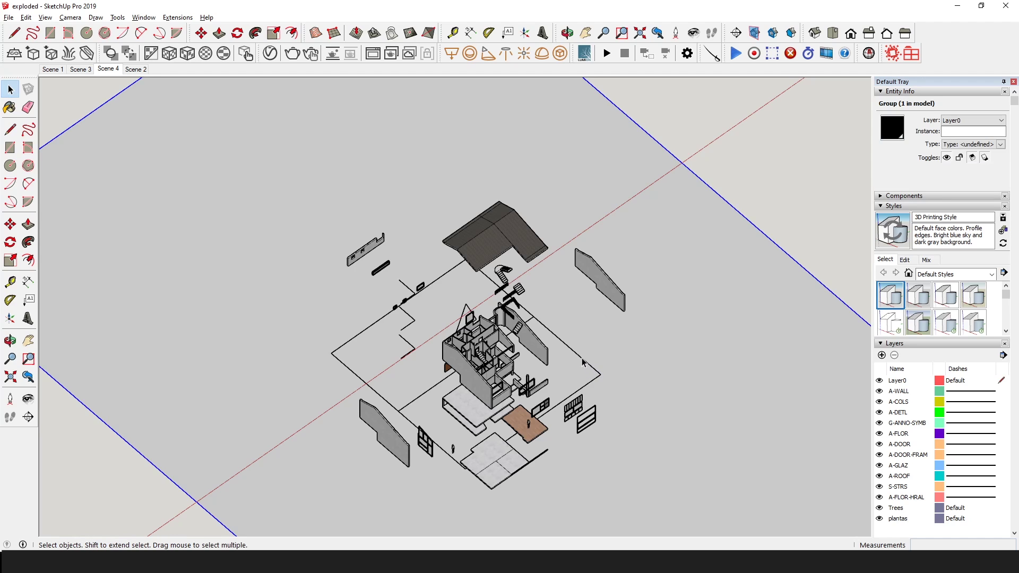
right_click(582, 362)
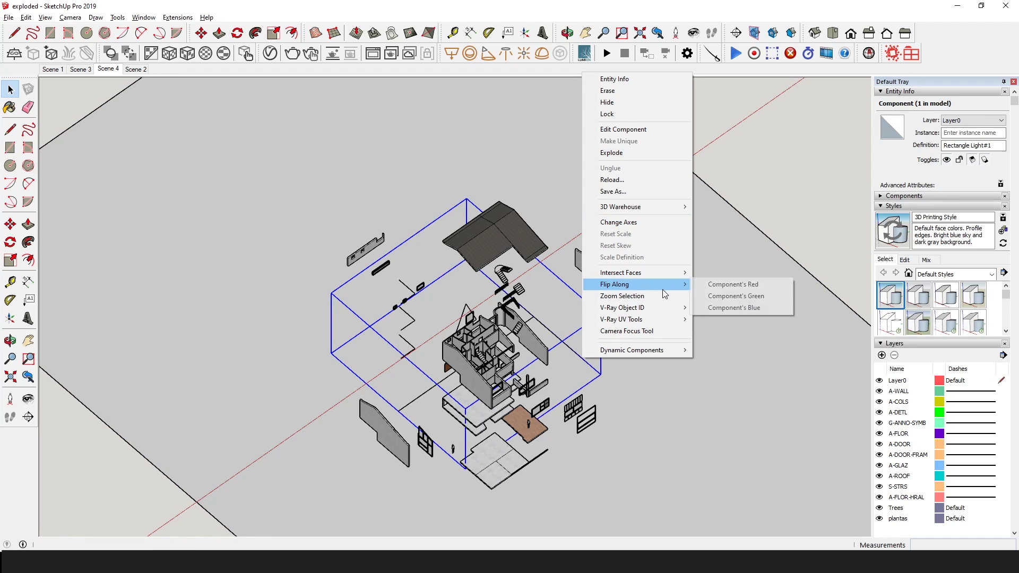
left_click(717, 307)
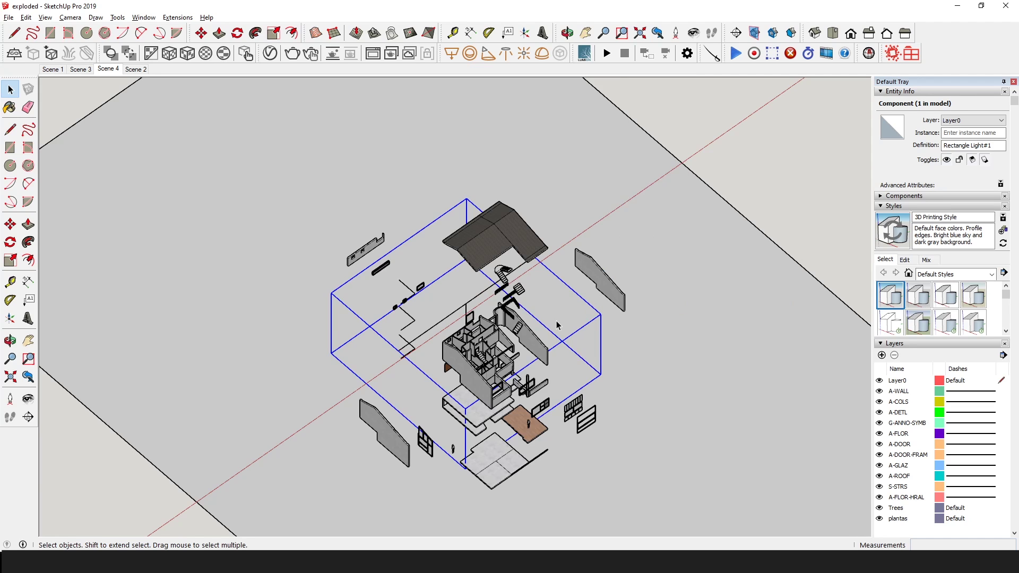
middle_click_drag(557, 324, 495, 239)
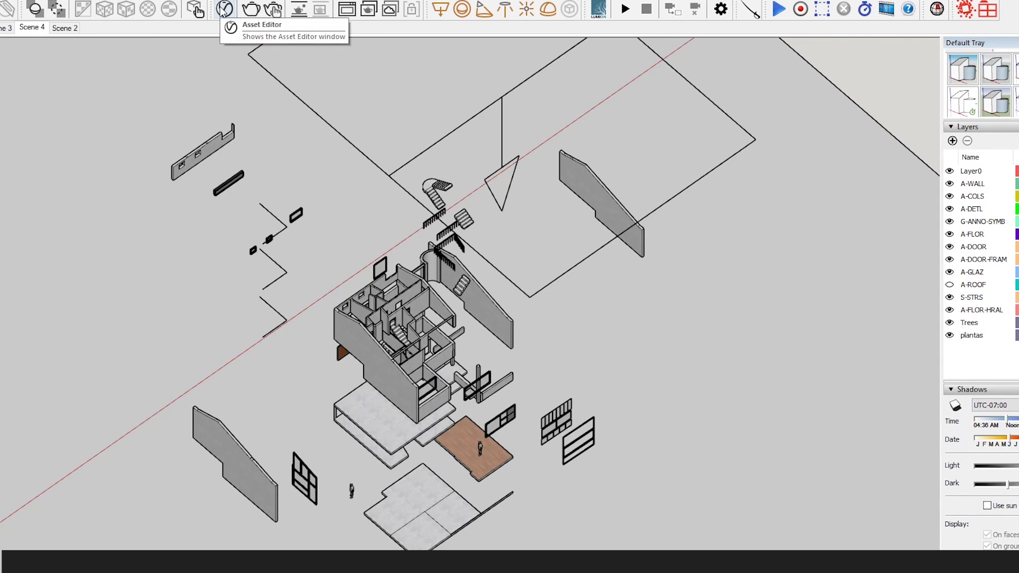
Step: In the V-Ray Asset Editor, try a SunLight intensity of 0, and set it back to 0.2
left_click(270, 53)
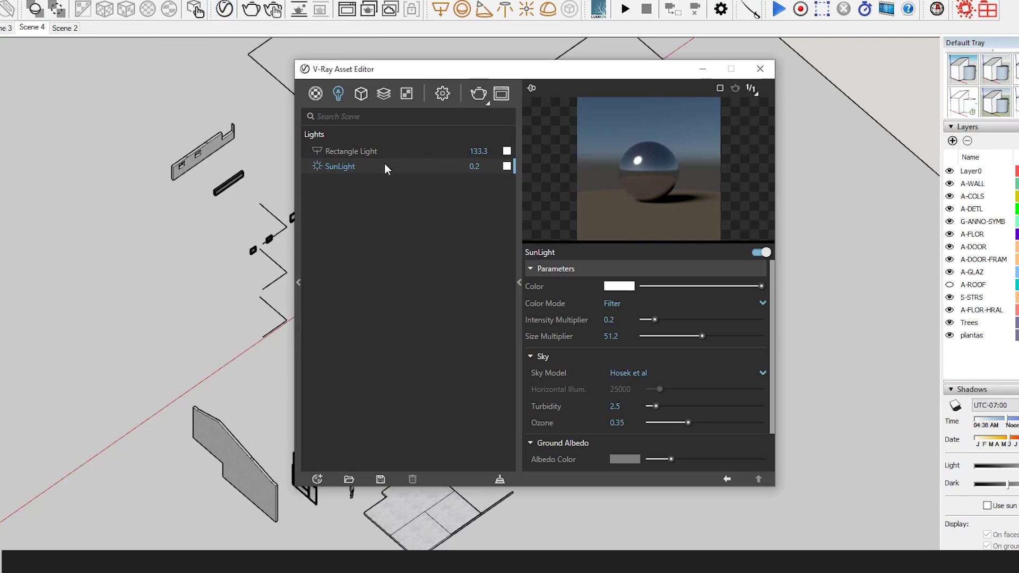
left_click(361, 95)
left_click(338, 94)
left_click(484, 166)
type("0")
key("Return")
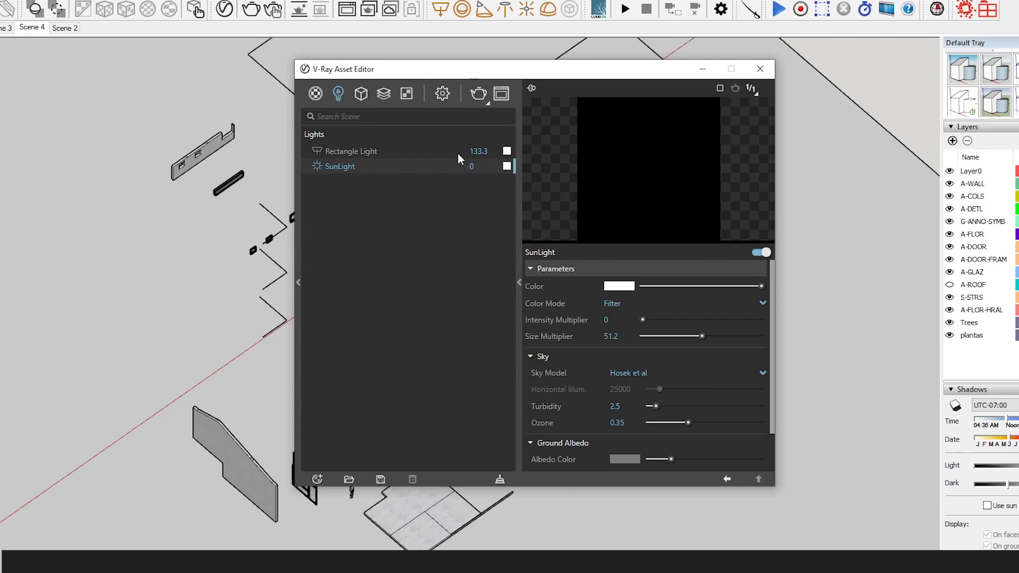
left_click(478, 165)
type(".2")
key("Return")
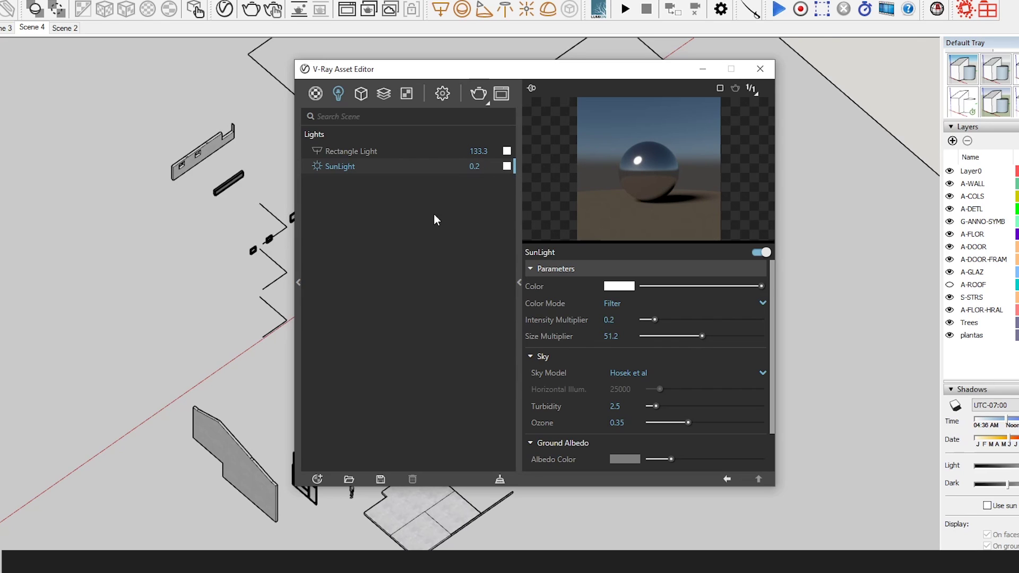
Step: Examine the Rectangle Light's intensity, size and directionality, and its Invisible, Shadows and Double Sided options
left_click(371, 152)
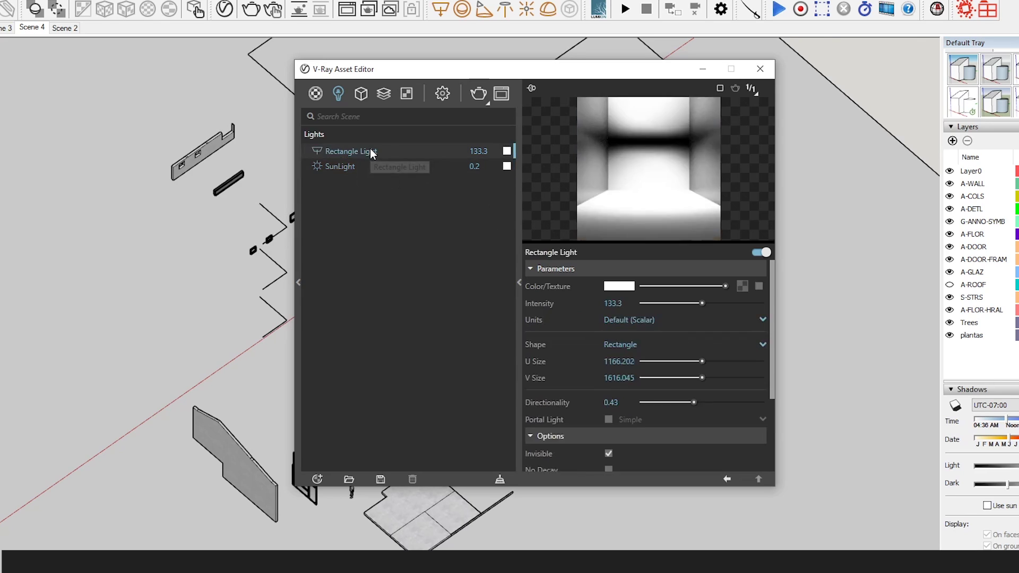
scroll(568, 363, "down", 3)
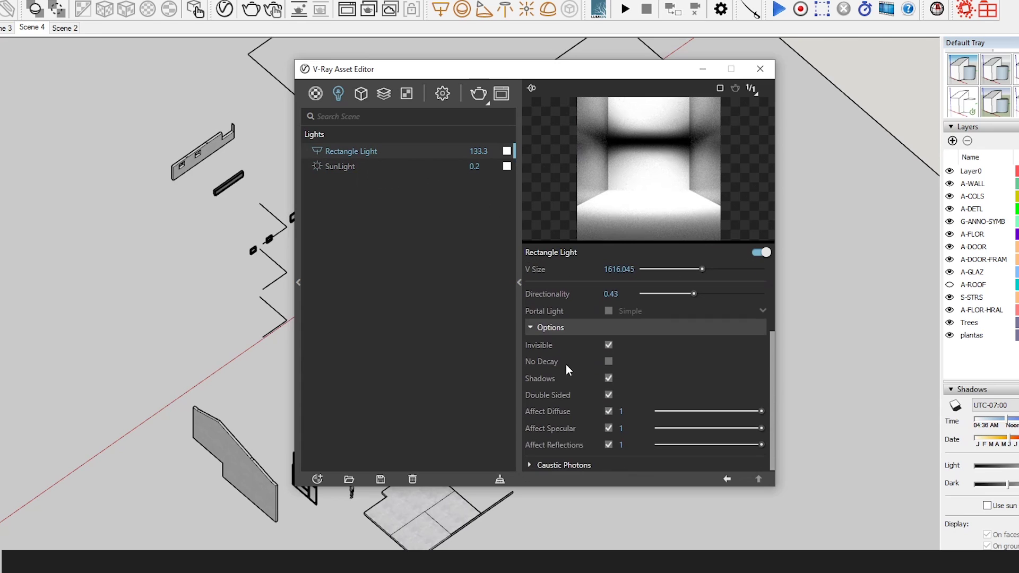
left_click(607, 345)
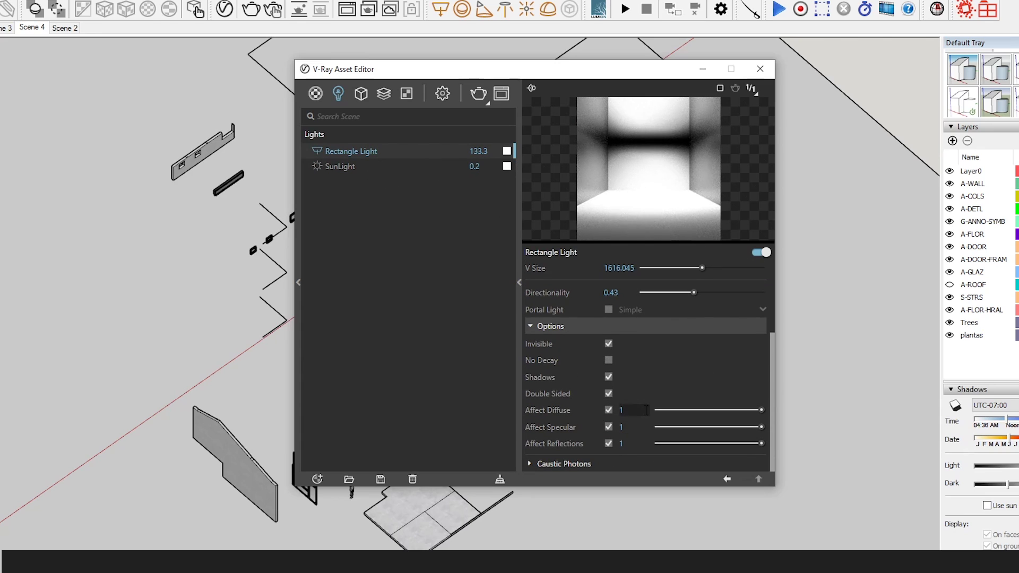
scroll(642, 404, "up", 3)
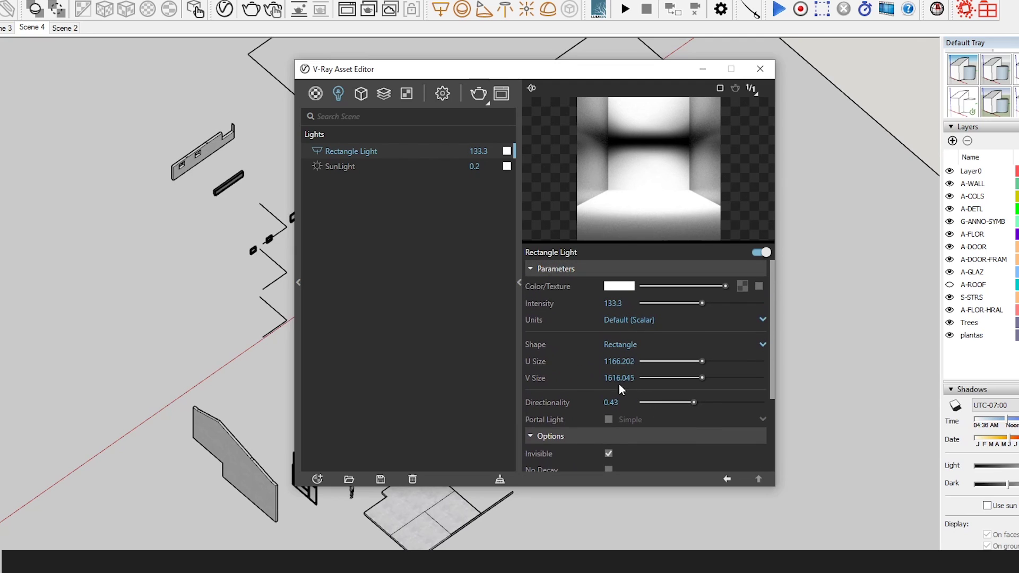
mouse_move(693, 304)
left_mouse_down()
mouse_move(649, 300)
mouse_move(748, 305)
mouse_move(653, 299)
mouse_move(693, 304)
left_mouse_up()
Step: Review the V-Ray render settings, frame the exploded model closer within the safe frame and start the render
left_click(440, 95)
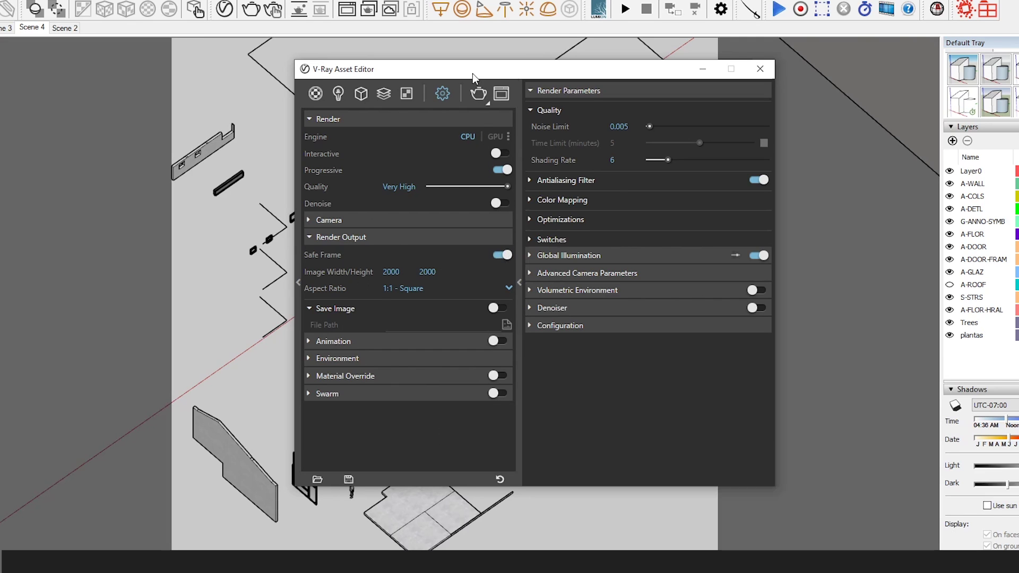
left_click_drag(480, 69, 884, 95)
scroll(413, 425, "up", 5)
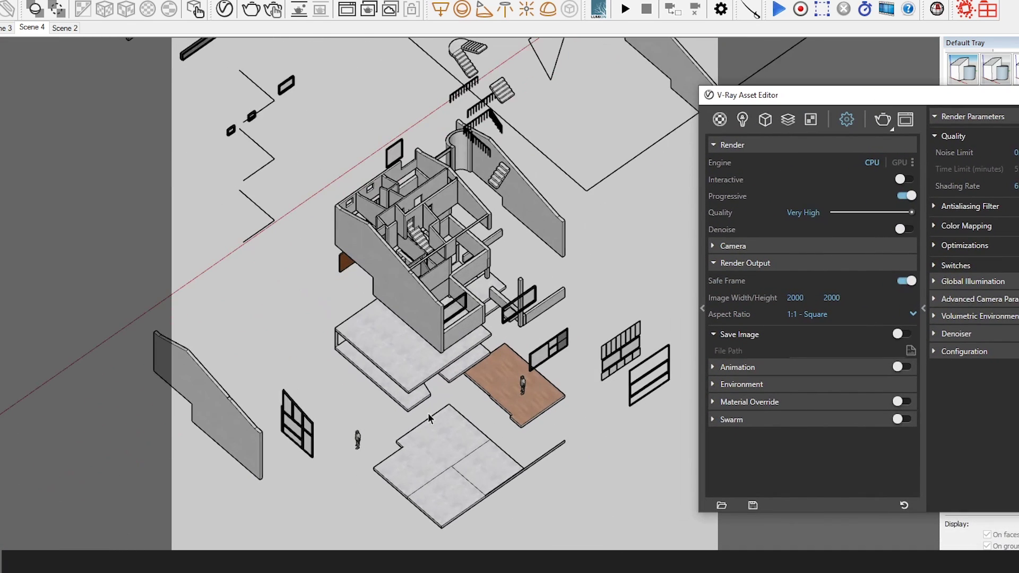
scroll(432, 407, "down", 1)
left_click_drag(898, 105, 640, 68)
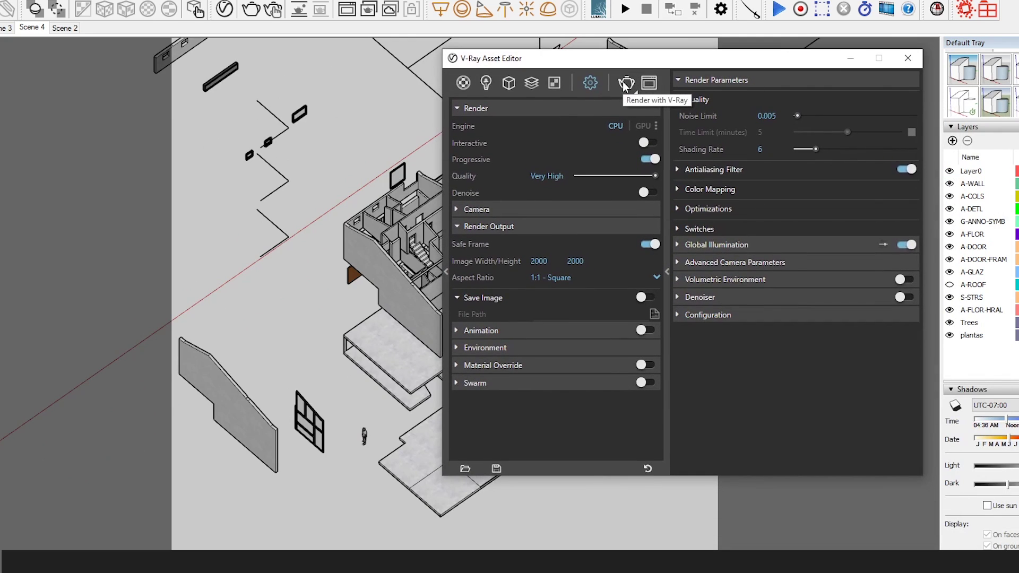
left_click(626, 84)
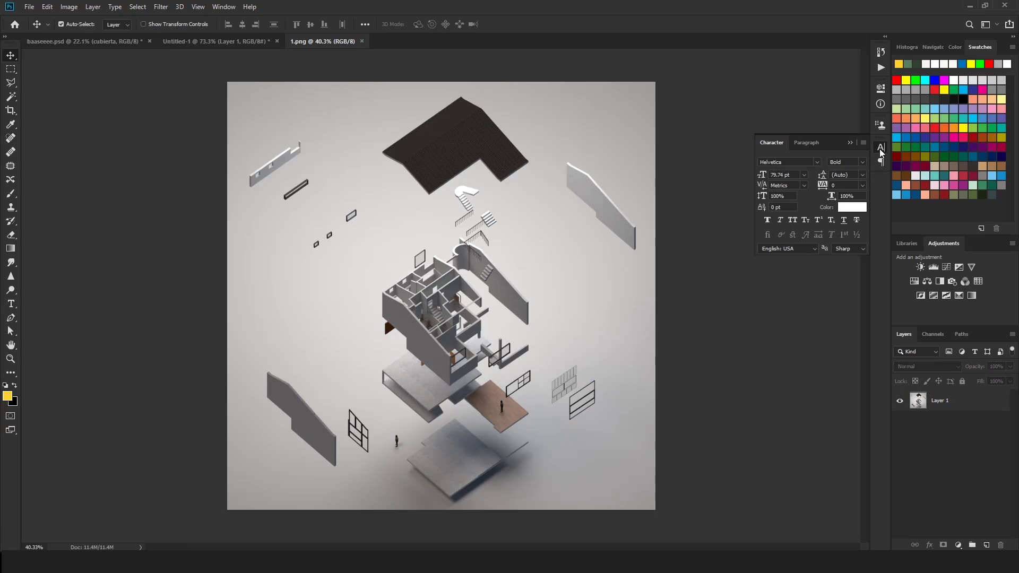
Step: Inspect the finished render 1.png in Photoshop up close, from the lower slabs and interior walls to the roof
scroll(366, 330, "up", 5, "alt")
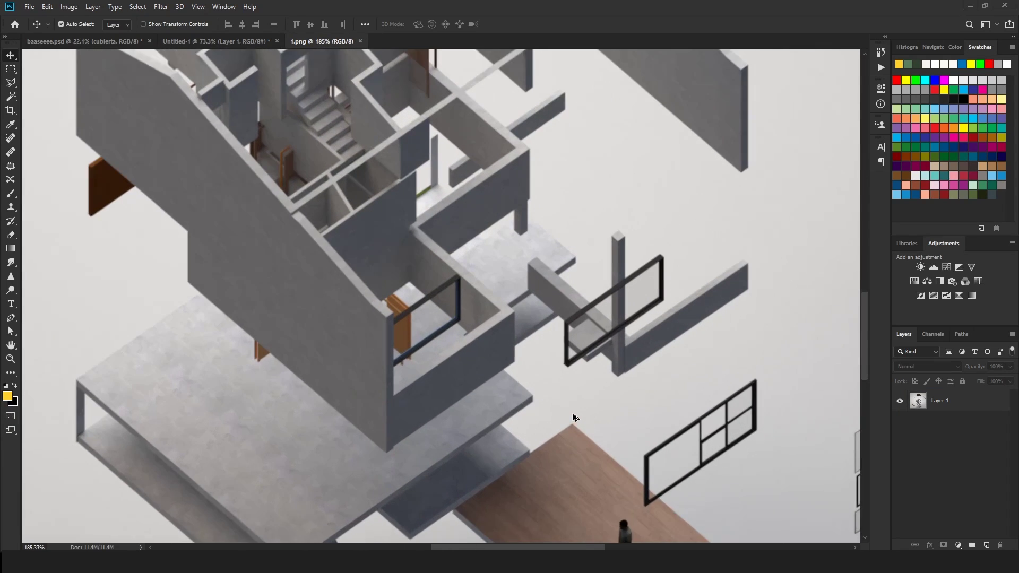
scroll(564, 438, "down", 3, "alt")
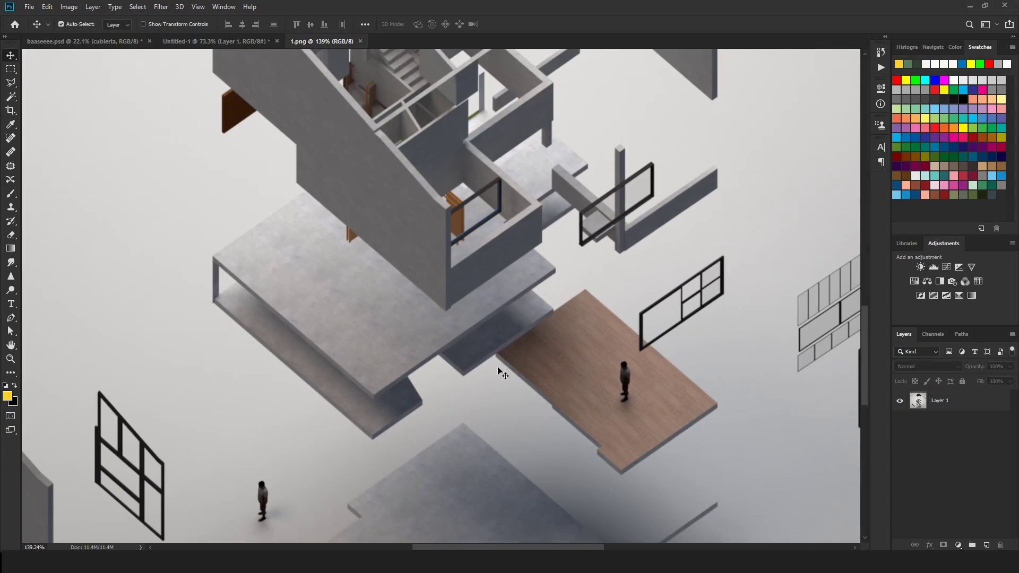
mouse_move(501, 374)
left_mouse_down()
mouse_move(587, 191)
mouse_move(668, 455)
mouse_move(625, 424)
mouse_move(621, 458)
left_mouse_up()
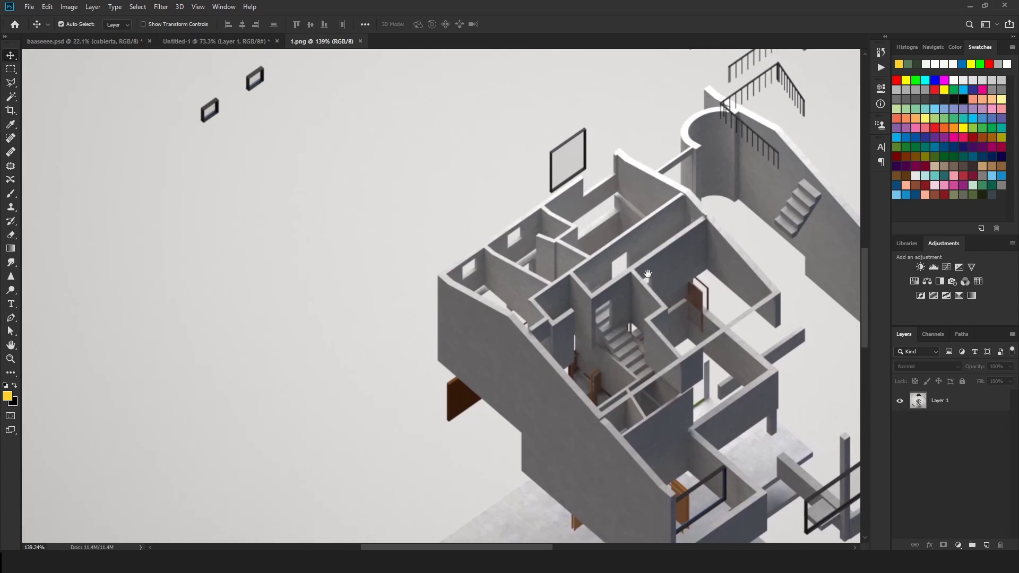
scroll(673, 312, "up", 3, "alt")
left_click_drag(672, 312, 587, 427)
scroll(586, 427, "down", 10, "alt")
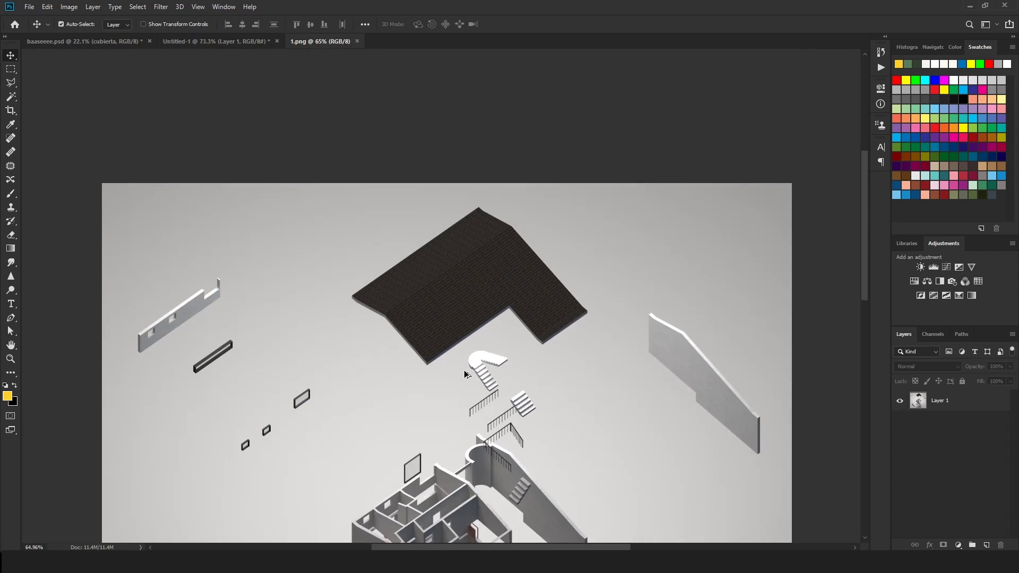
scroll(464, 374, "down", 2, "alt")
scroll(464, 374, "up", 3, "alt")
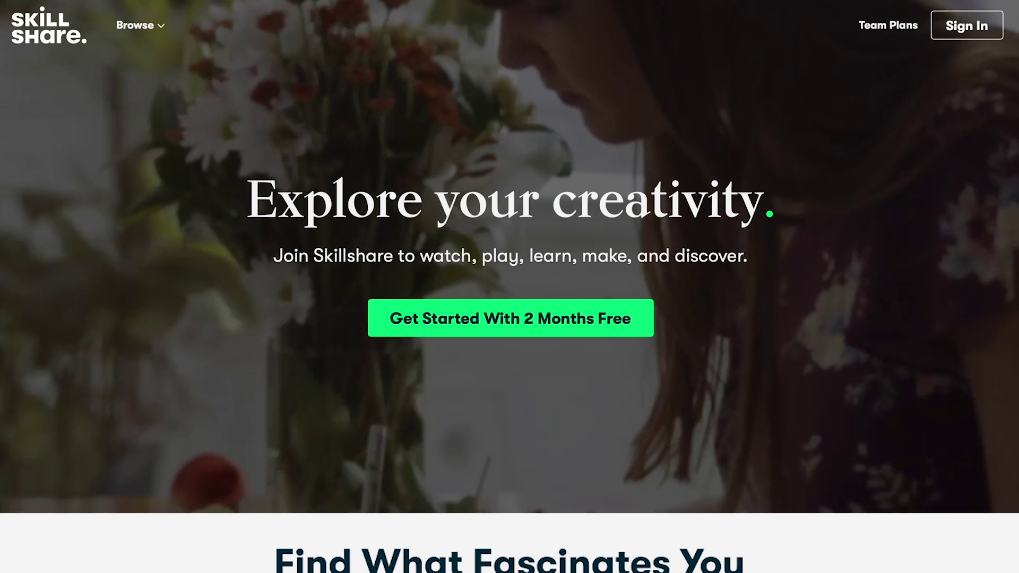
Step: Browse the featured classes on the Skillshare home page and open the Botanical Illustration watercolor and gouache class
scroll(510, 255, "down", 1)
scroll(509, 286, "down", 6)
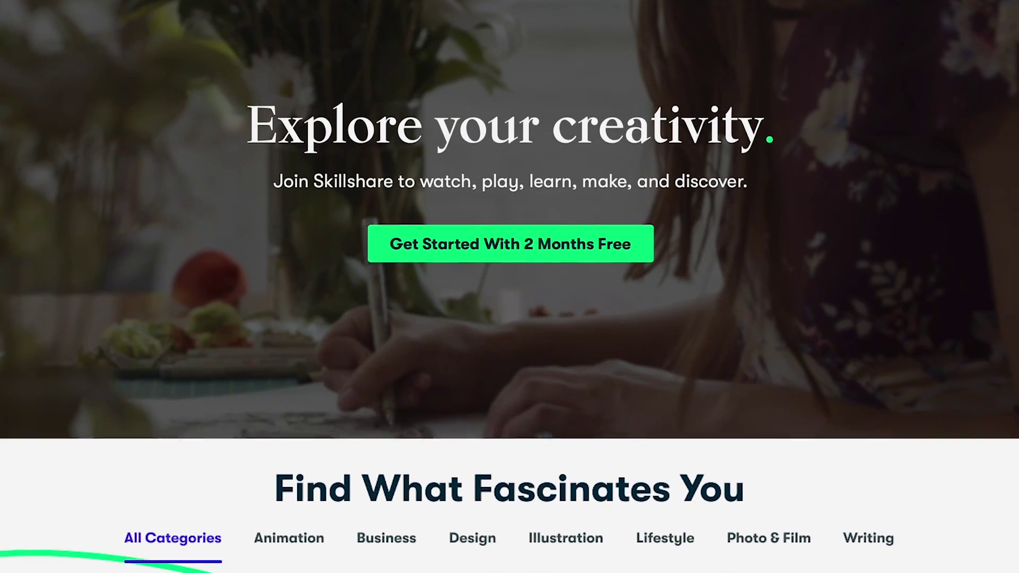
scroll(332, 398, "down", 3)
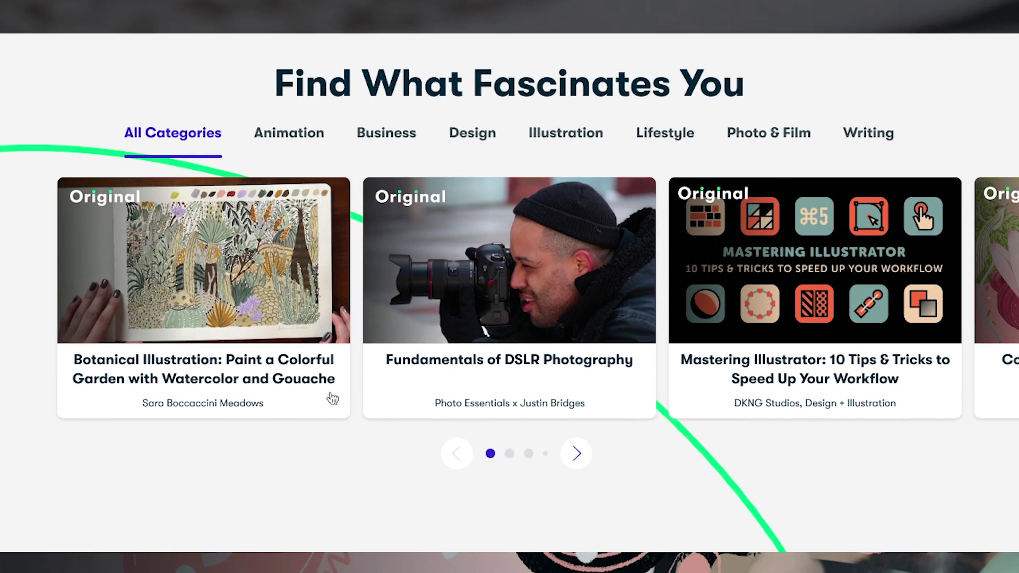
mouse_move(279, 332)
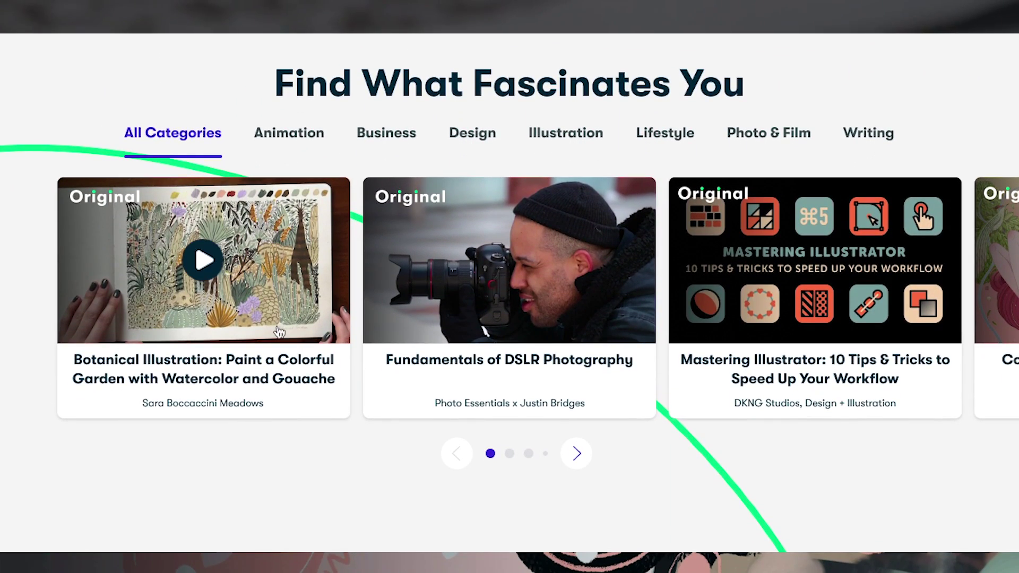
left_click(237, 280)
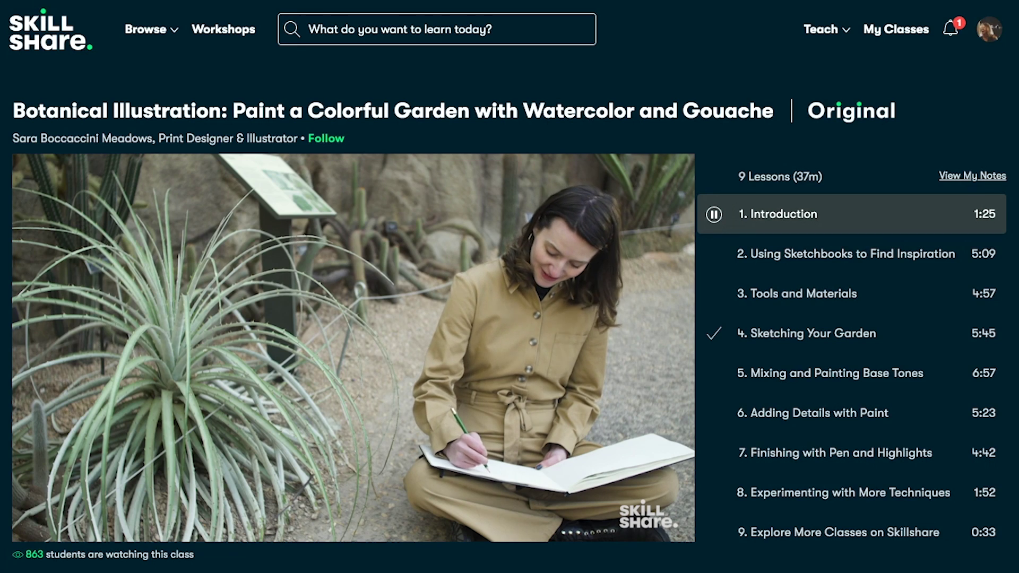
Step: Look through the botanical class page: its description, reviews, discussions, and projects and resources
scroll(510, 286, "down", 7)
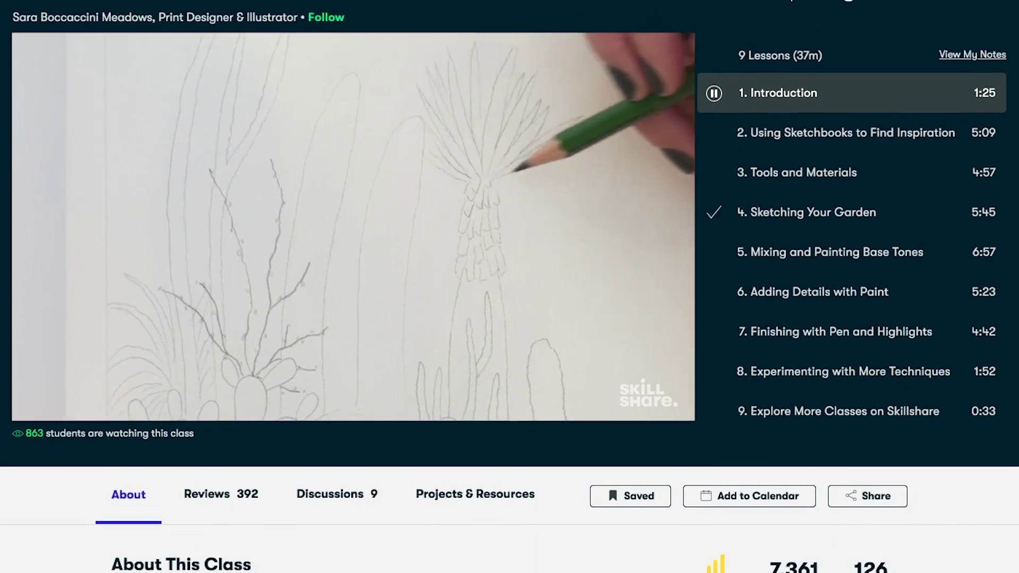
scroll(509, 286, "down", 1)
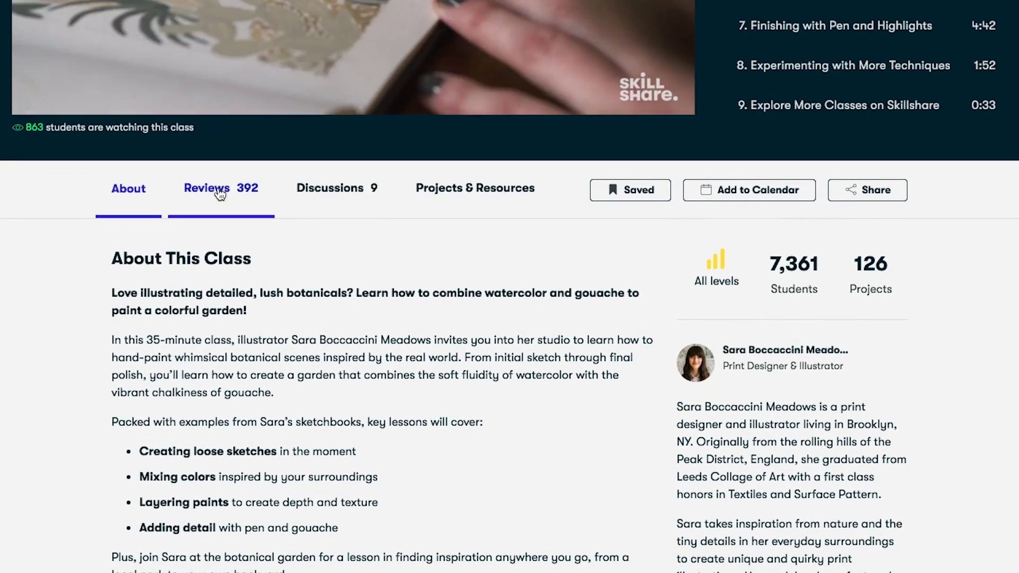
left_click(221, 189)
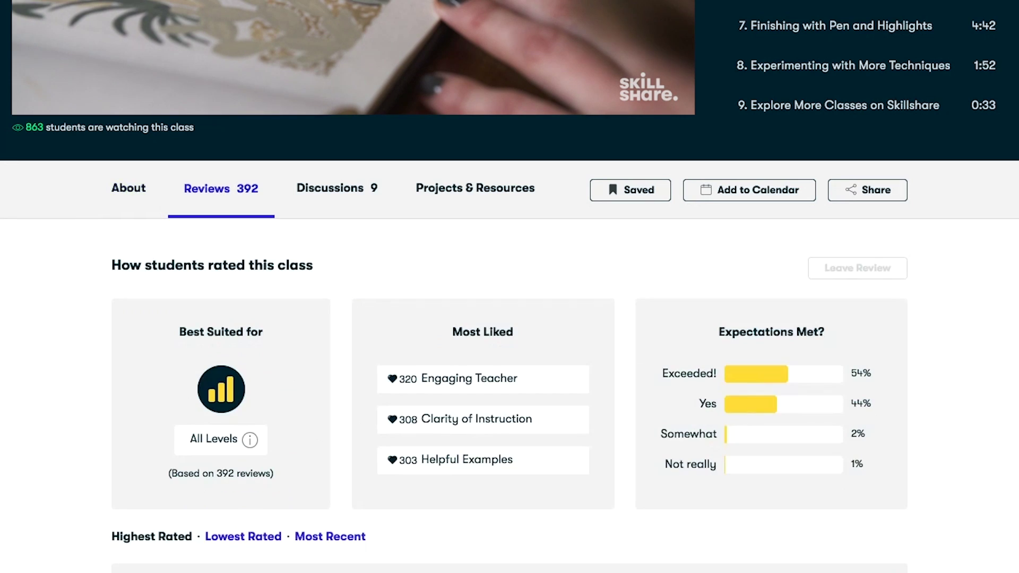
left_click(333, 208)
left_click(463, 201)
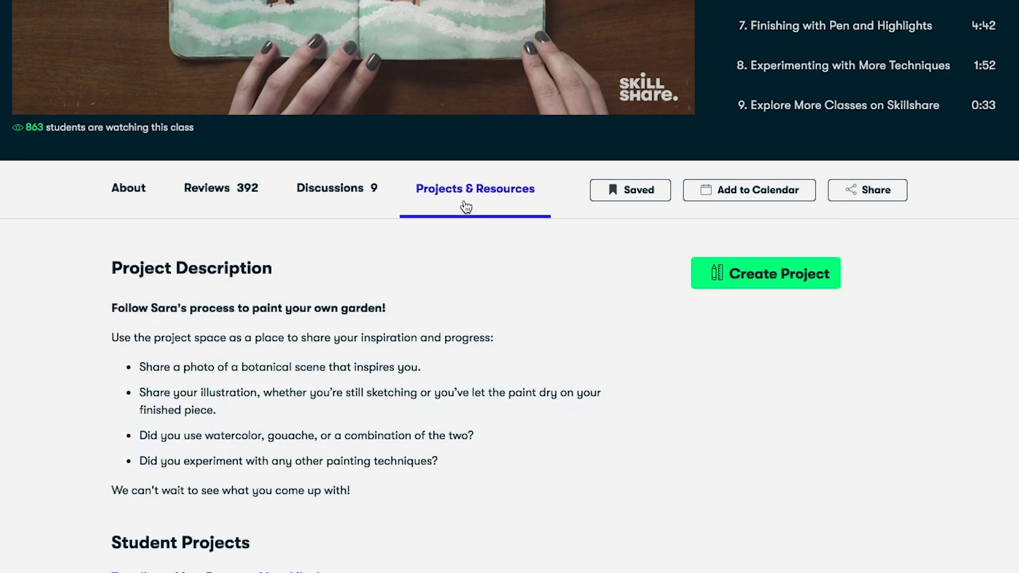
Step: Look through the botanical class's project description and its gallery of student projects
scroll(463, 202, "down", 3)
scroll(509, 287, "down", 6)
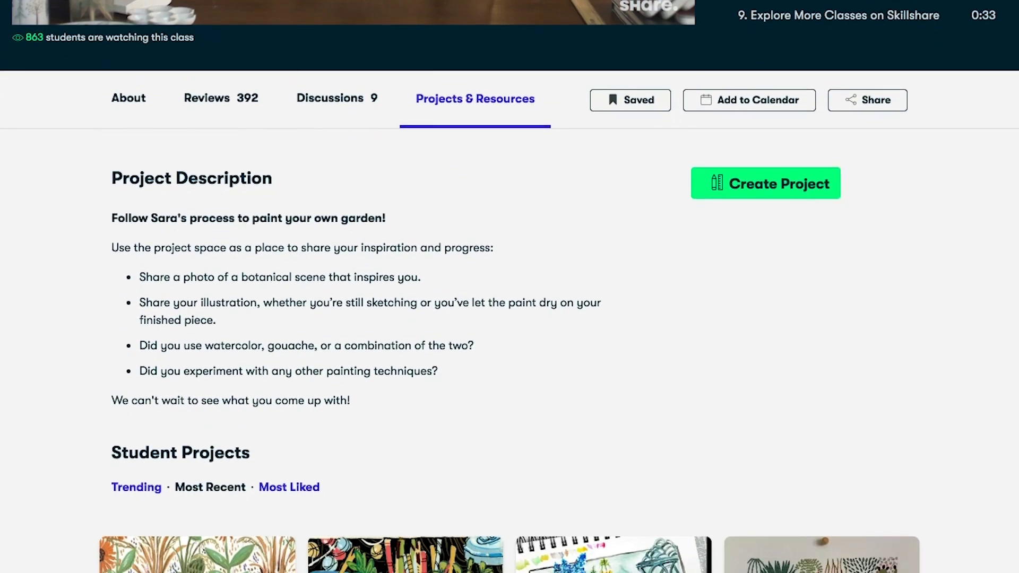
scroll(509, 286, "down", 7)
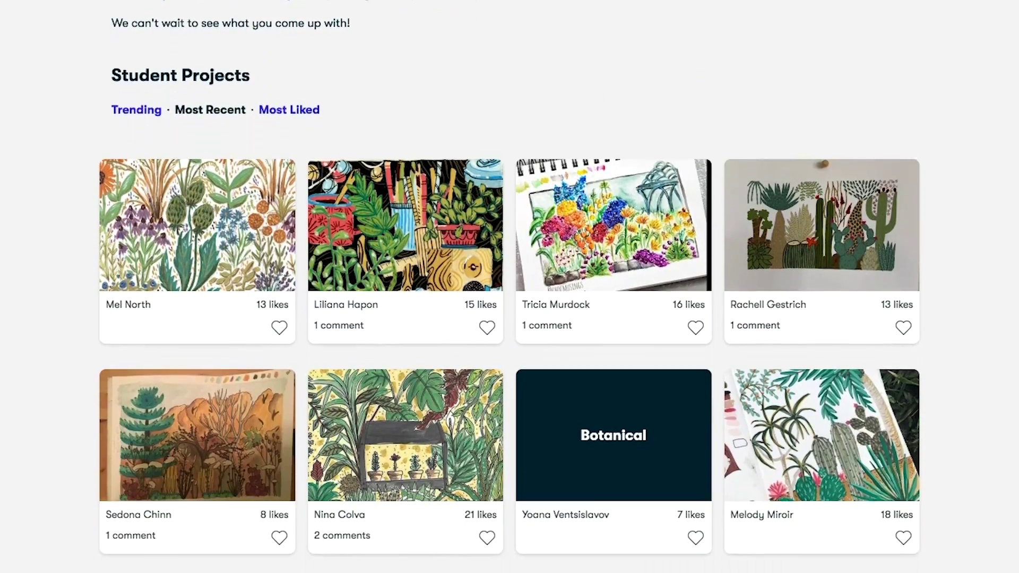
scroll(510, 287, "down", 2)
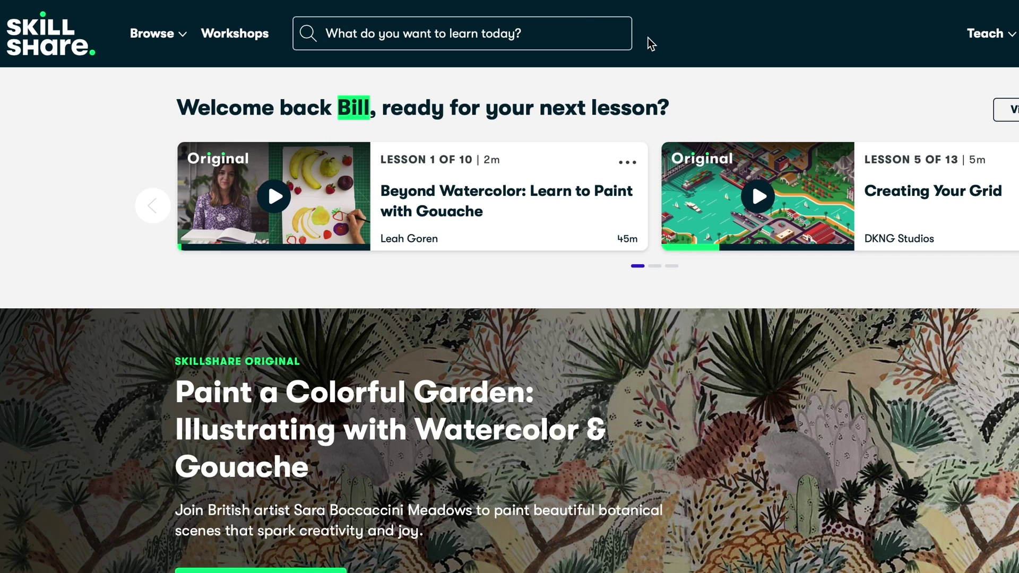
Step: Search Skillshare for Logo Design, open the class Logo Design with Draplin, and pause the Animation for Illustration introduction video
left_click(596, 31)
type("Logo Design")
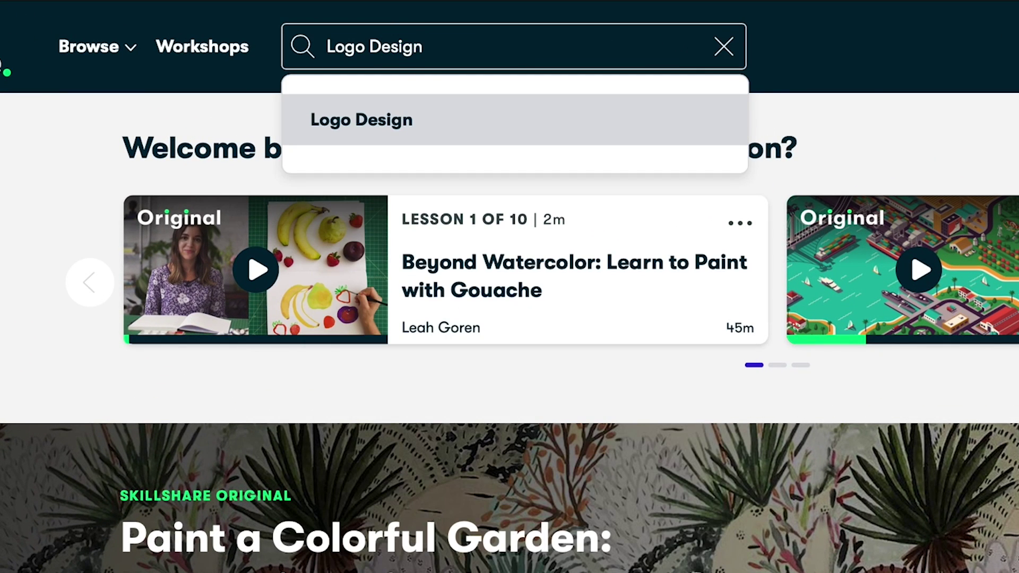
left_click(453, 121)
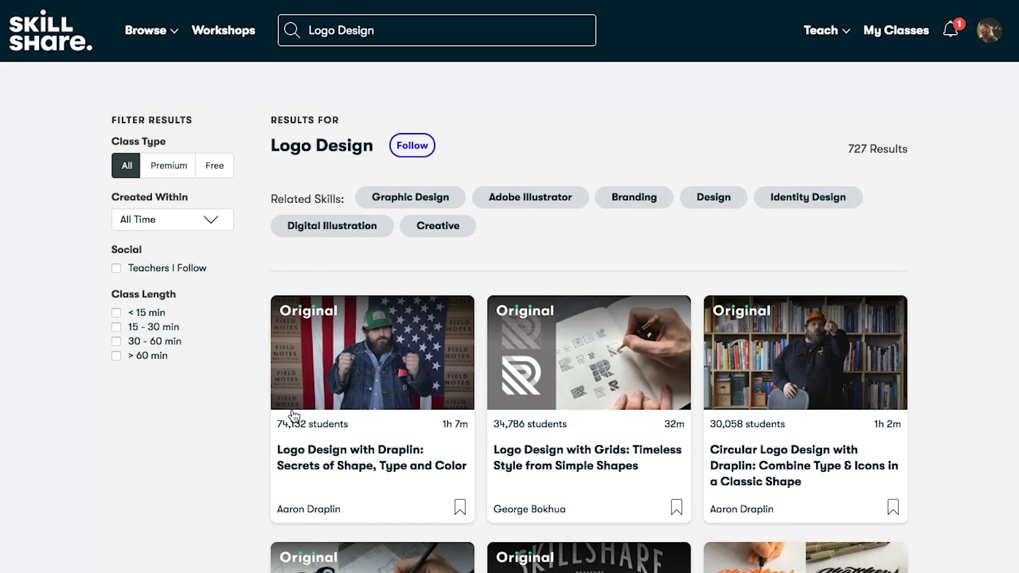
left_click(364, 468)
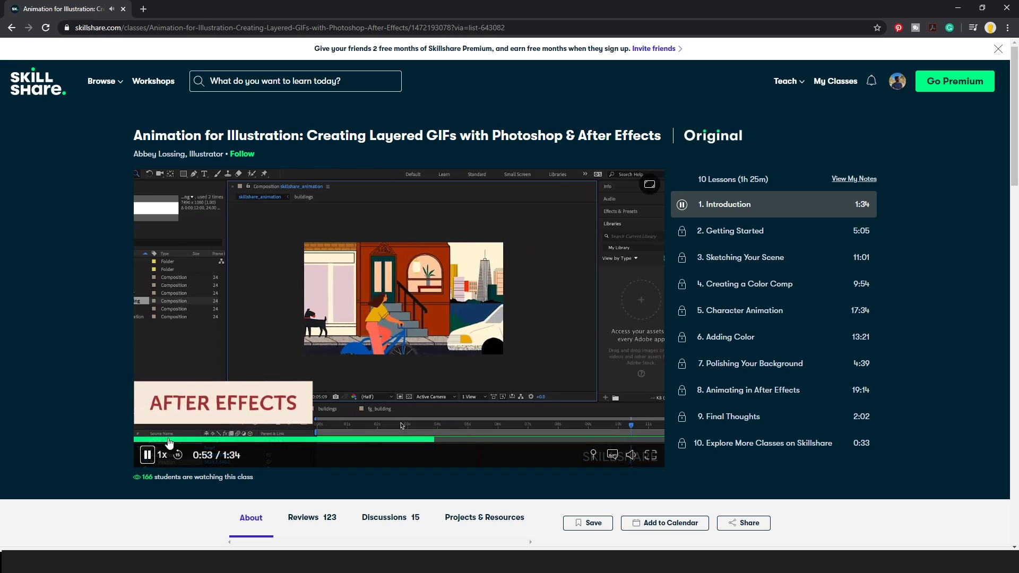
left_click(146, 453)
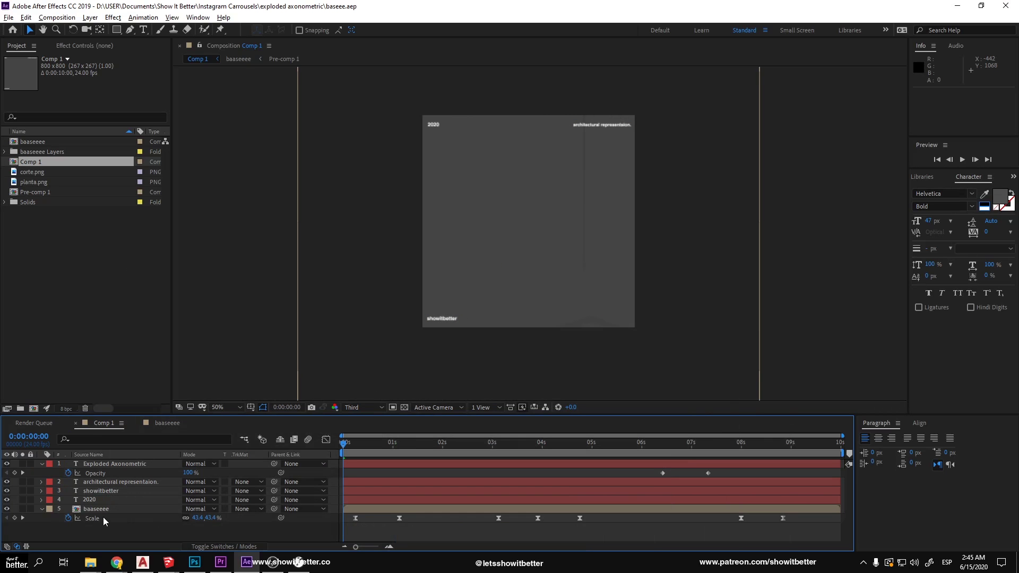
Step: Open the nested baaseeee composition in After Effects and play its animation, zooming in on the house
double_click(108, 512)
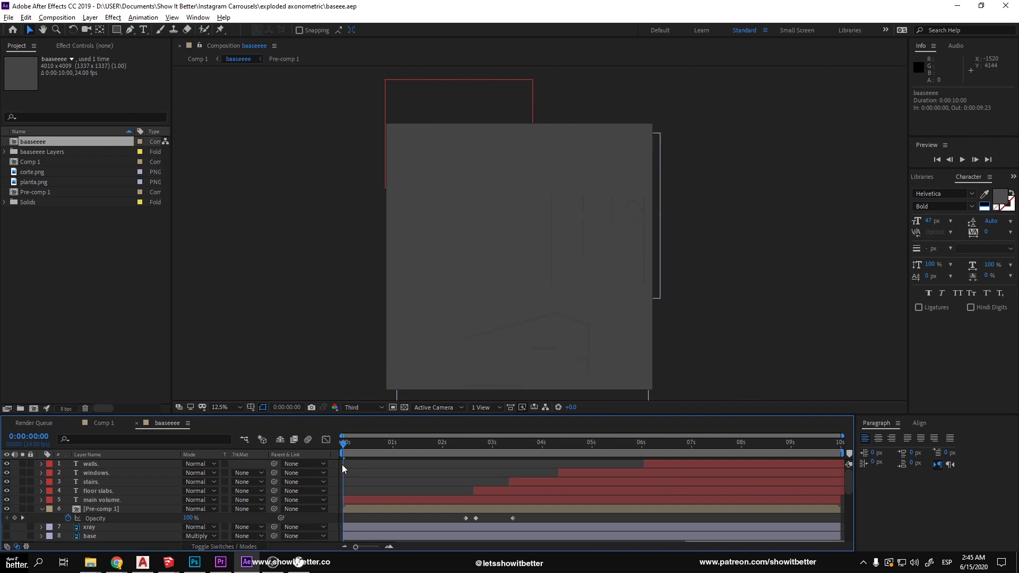
key("space")
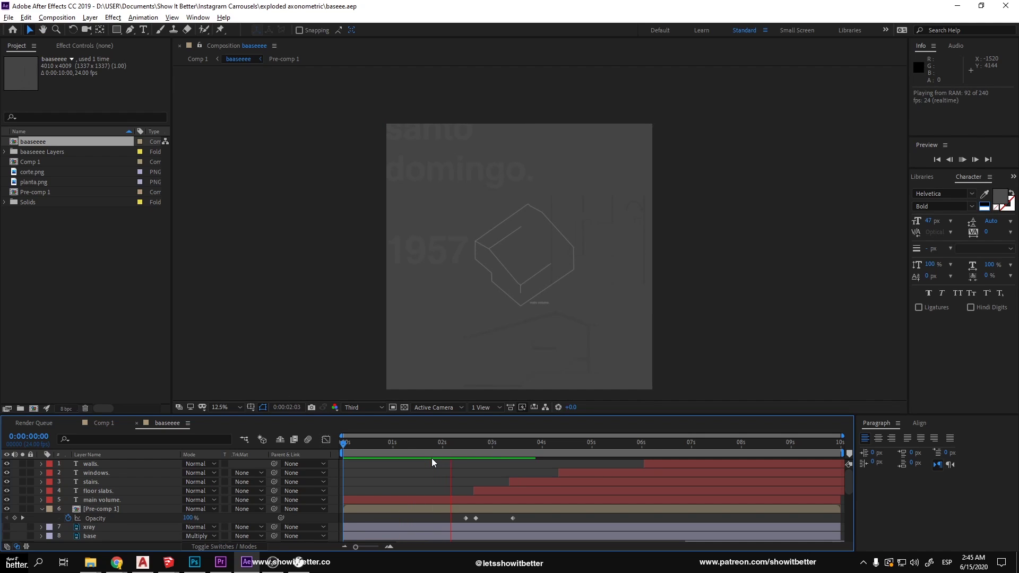
key("period")
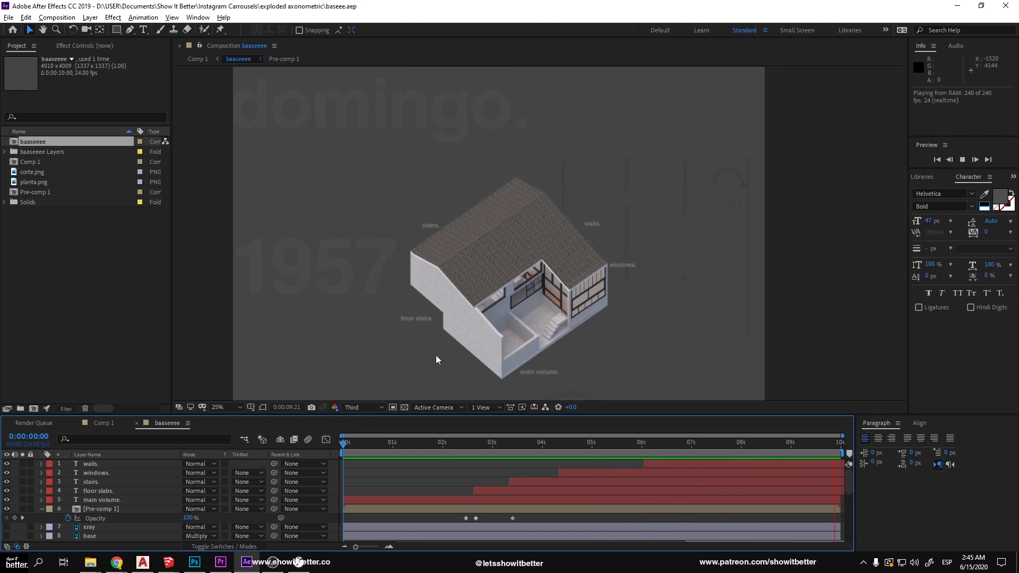
Step: Switch to the SketchUp house model and hide every layer except Layer0 and A-FLOR
mouse_move(272, 562)
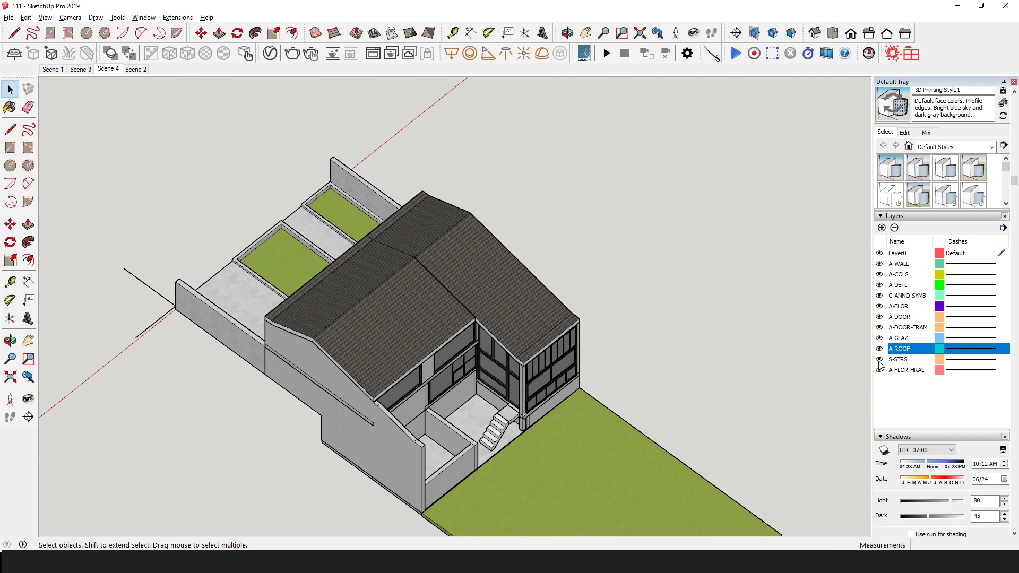
left_click(879, 370)
left_click(879, 359)
left_click(879, 338)
left_click(879, 327)
left_click(879, 274)
left_click(879, 348)
left_click(879, 316)
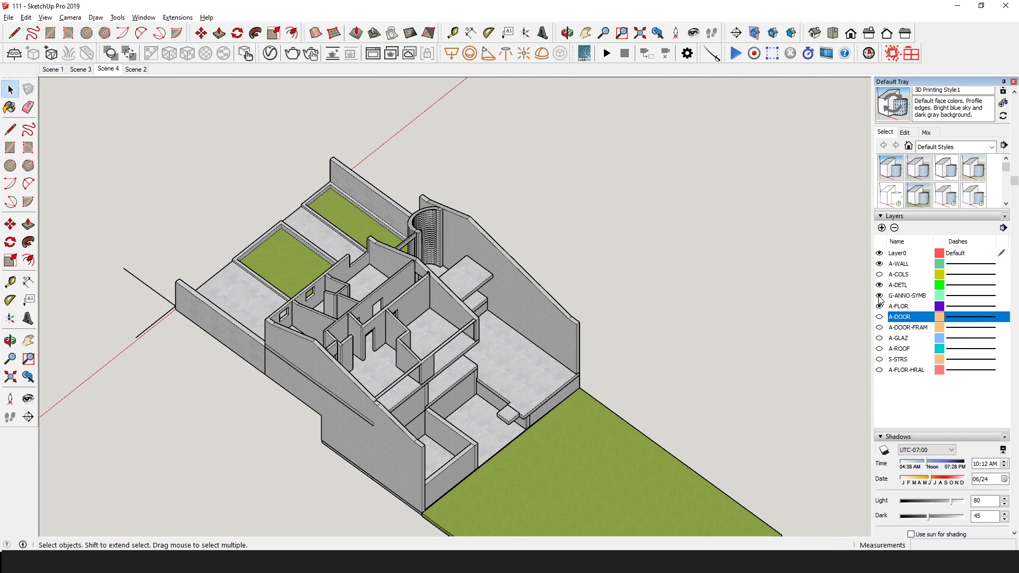
left_click(879, 296)
left_click(879, 285)
left_click(879, 264)
Step: Open the floor group and delete the rear garden area with its boundary walls and the green front lawn
double_click(364, 243)
left_click(364, 243)
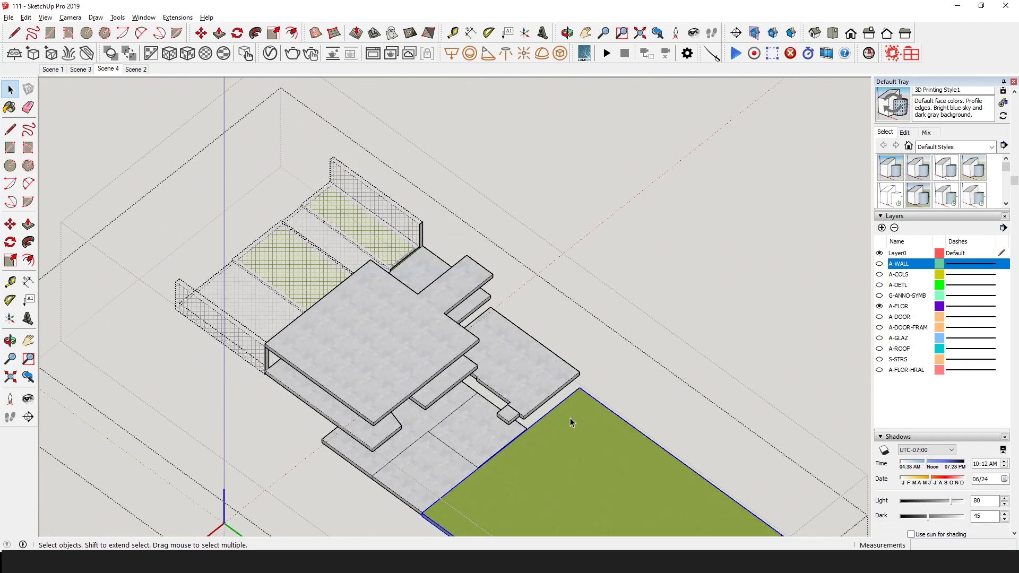
left_click(568, 420, "shift")
key("Delete")
left_click(507, 168)
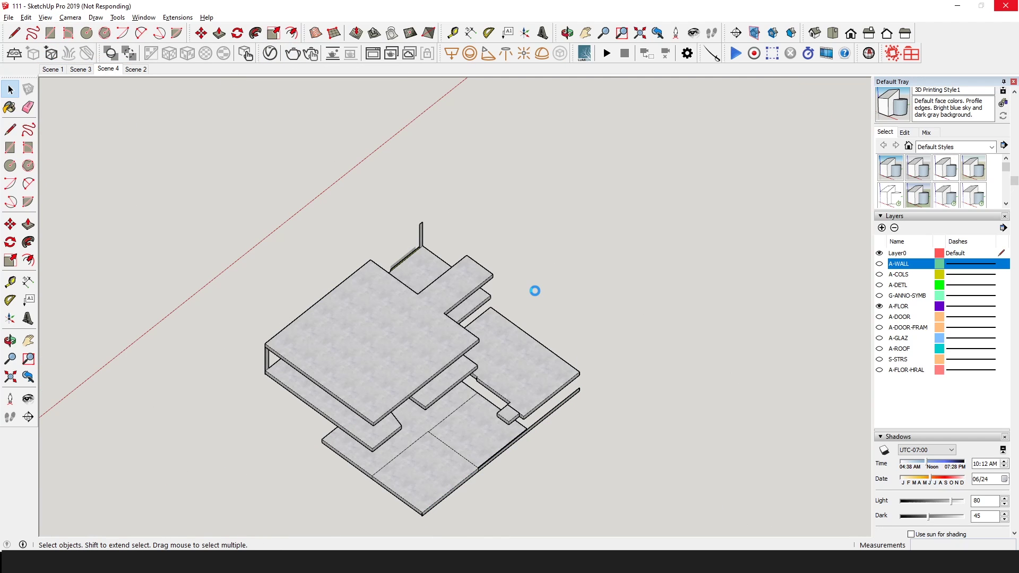
Step: Frame the isolated floor slabs in the view and render them with V-Ray
left_click(656, 117)
scroll(662, 196, "down", 3)
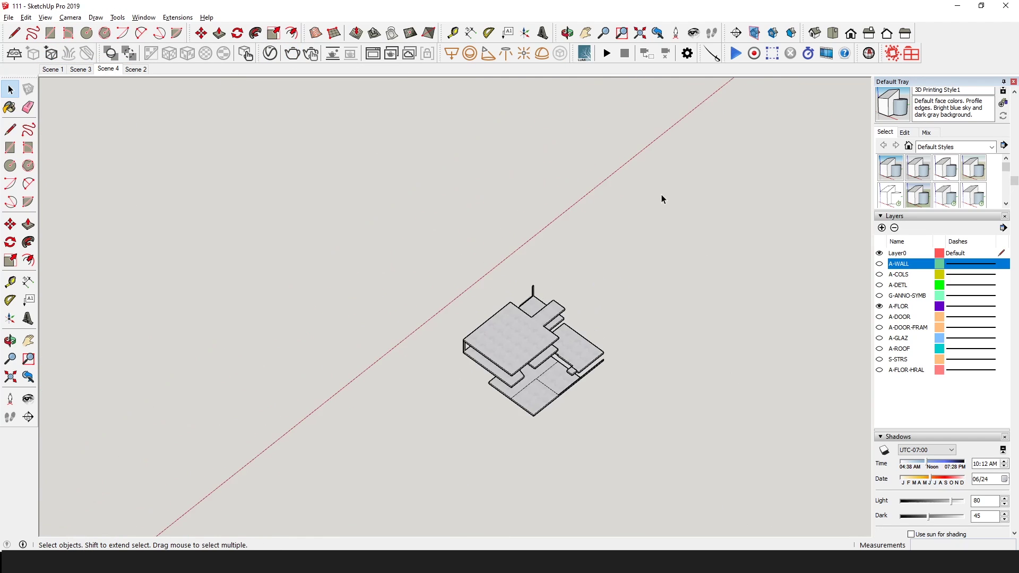
scroll(330, 166, "up", 3)
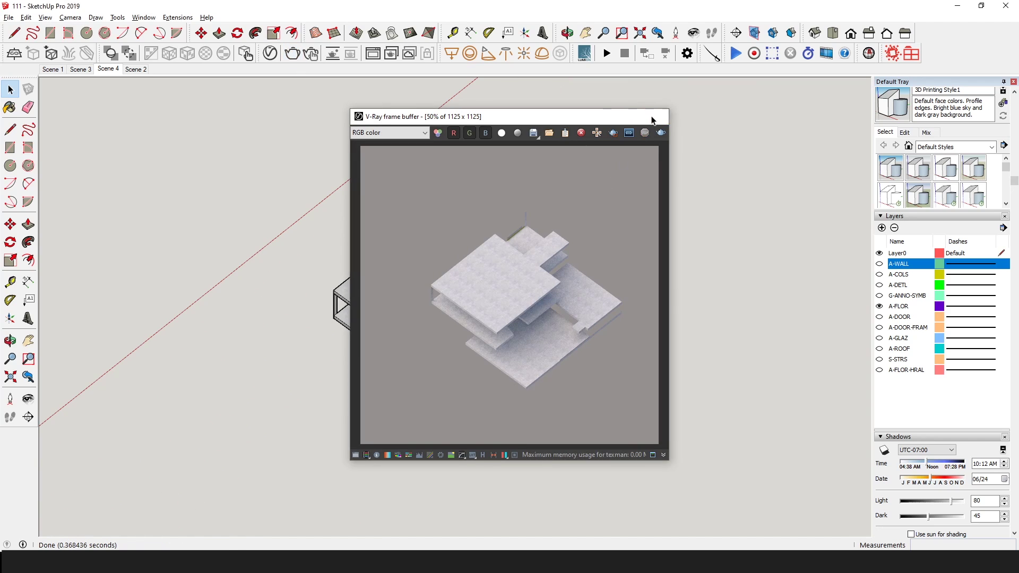
Step: Show the A-WALL layer, hide A-FLOR, and render the walls on their own with V-Ray
left_click(879, 264)
left_click(879, 306)
left_click(292, 53)
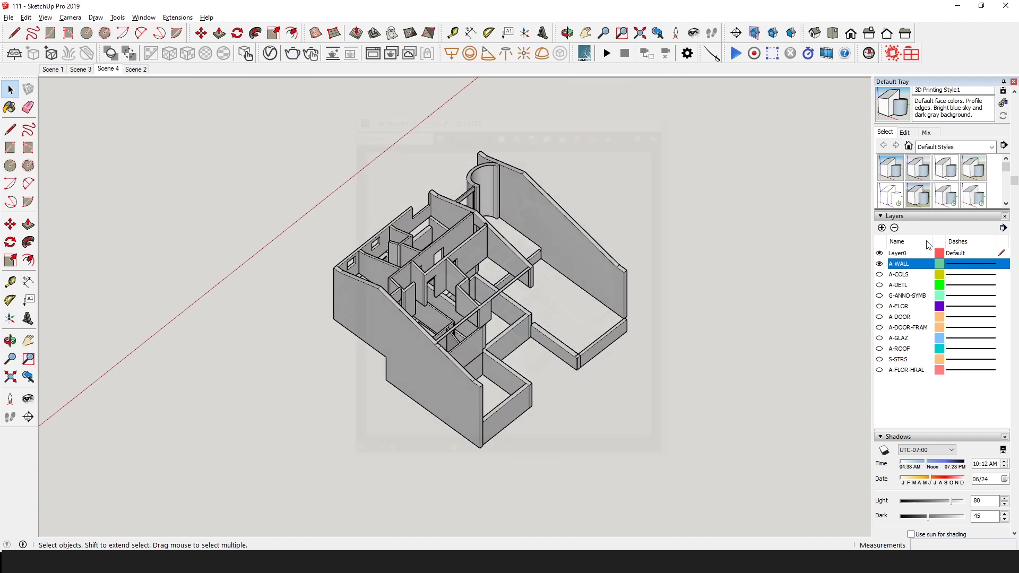
Step: Hide A-WALL, show the A-DOOR layer, and render the doors on their own with V-Ray
left_click(879, 263)
left_click(879, 317)
left_click(292, 53)
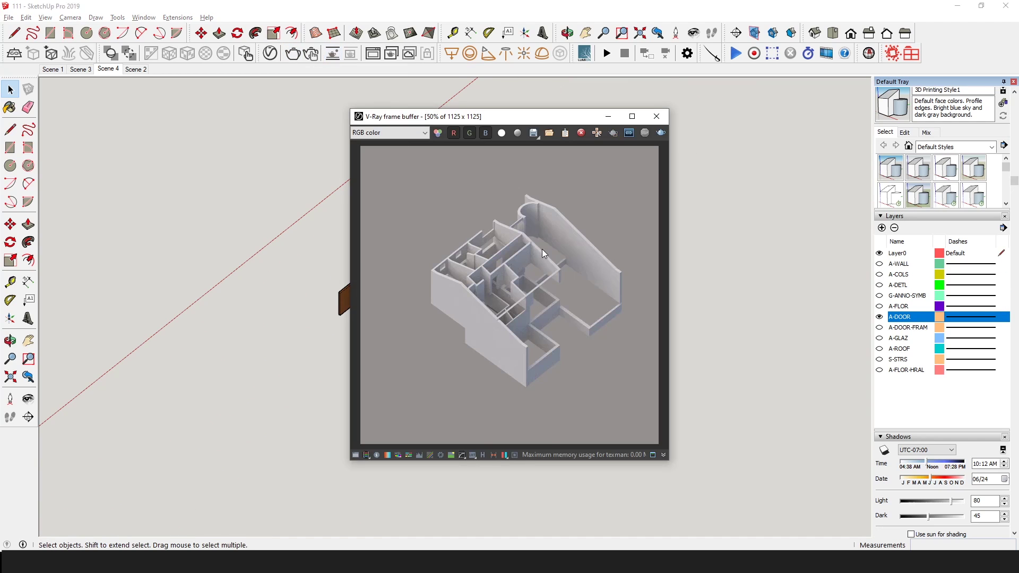
Step: Hide the A-DOOR layer, toggle A-DOOR-FRAM on and off, and show the A-GLAZ layer
left_click(879, 316)
left_click(879, 327)
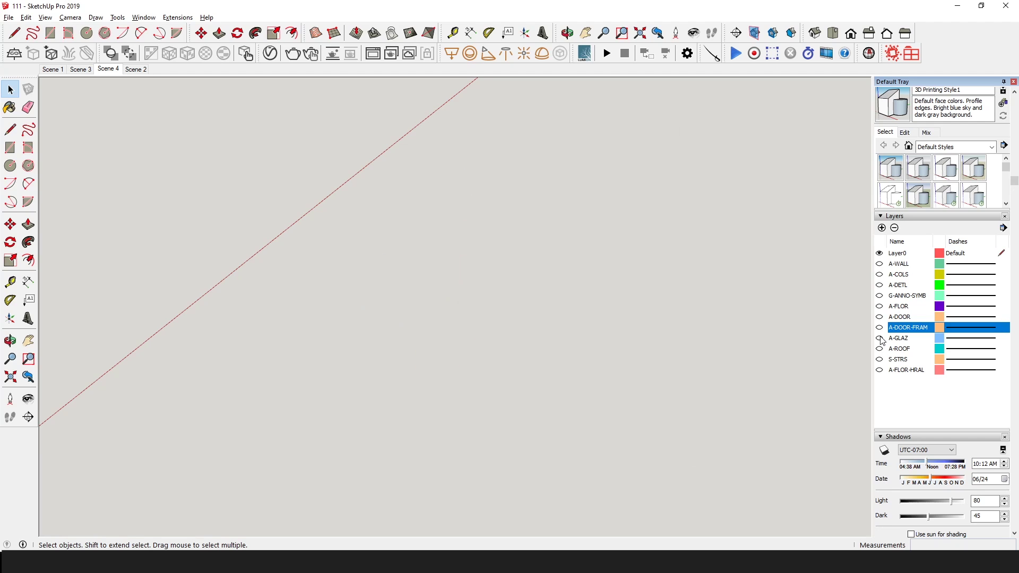
left_click(879, 327)
left_click(879, 338)
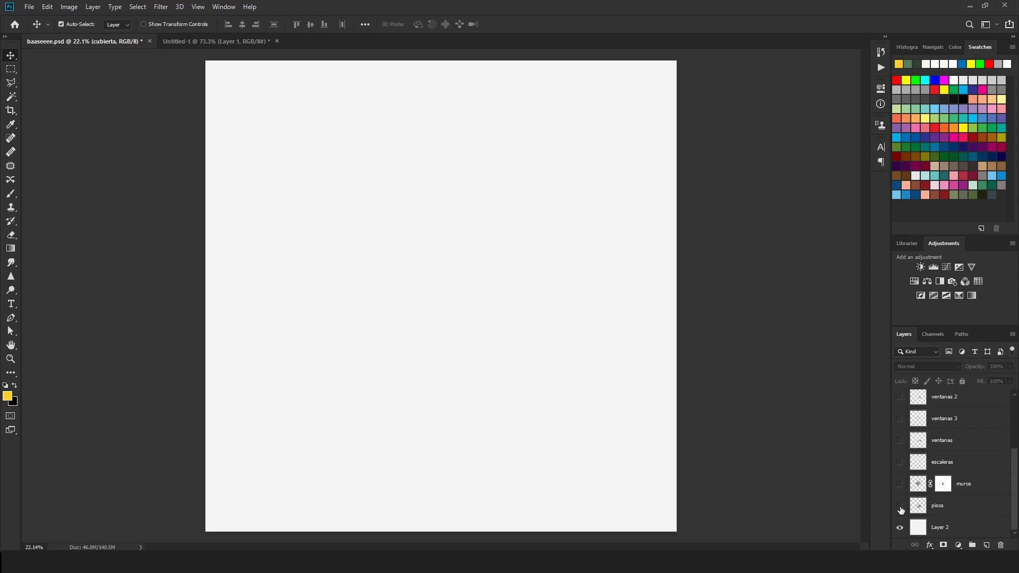
Step: Switch to baaseeee.psd in Photoshop and check the pisos, muros and ventanas layers by toggling their visibility
left_click(899, 506)
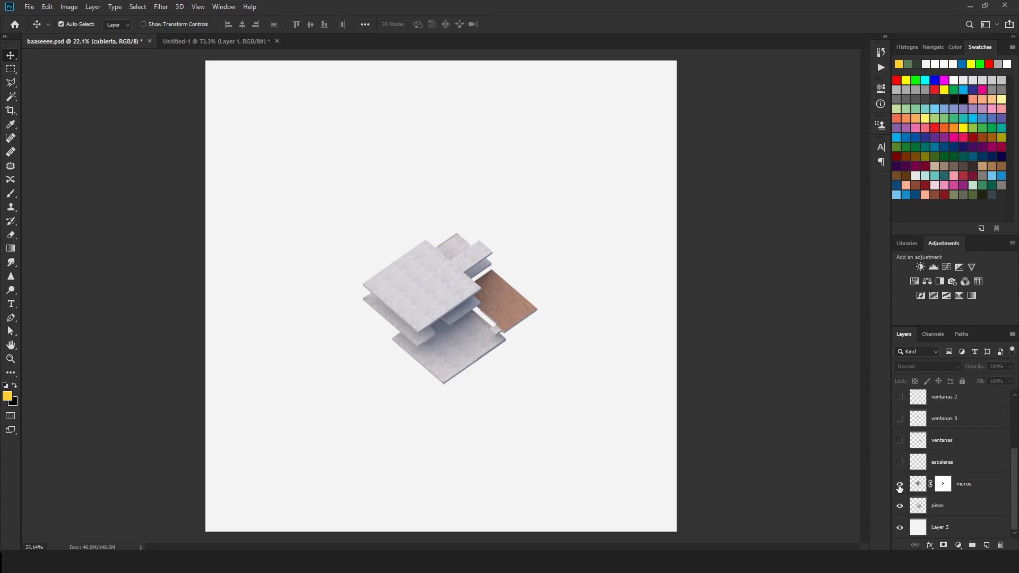
left_click(900, 485)
left_click(899, 484)
left_click(900, 502)
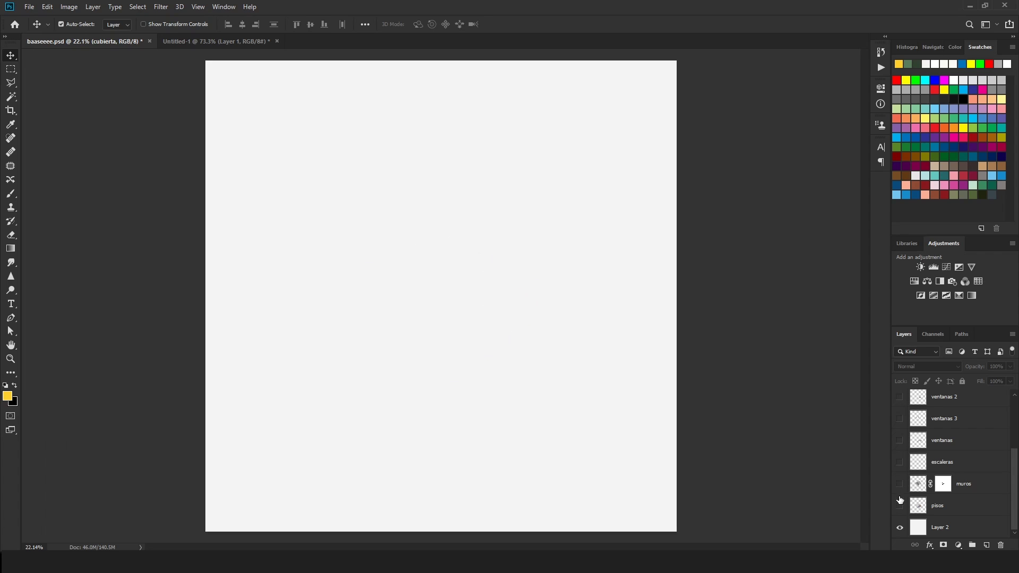
left_click(899, 451)
left_click(899, 451)
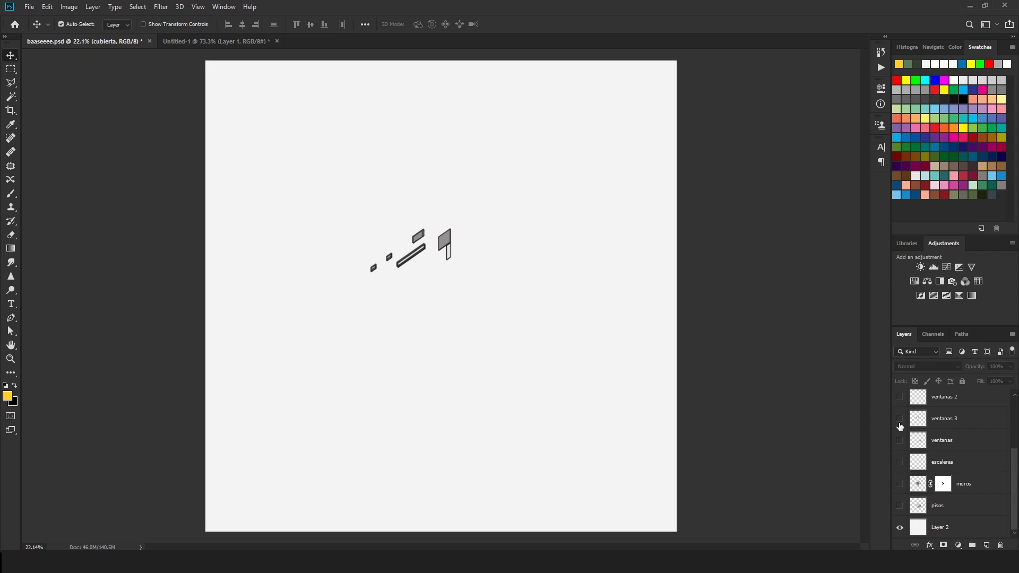
Step: Check the remaining layers upward from ventanas 3, including ventanas 2, todo and cubierta, by toggling their visibility
left_click(899, 422)
scroll(904, 447, "up", 2)
left_click(900, 442)
left_click(899, 418)
left_click(899, 418)
scroll(902, 425, "up", 2)
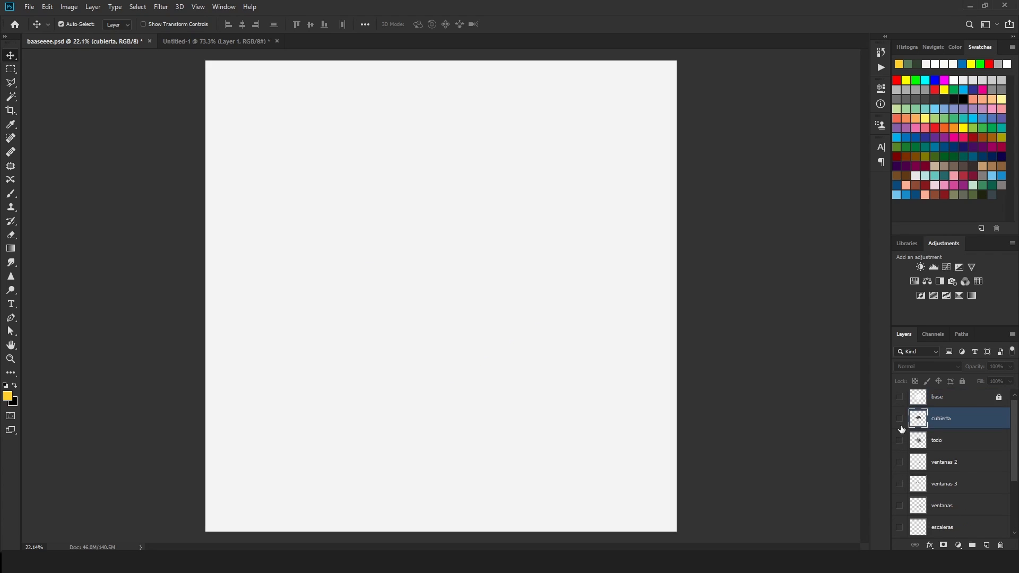
left_click(899, 440)
left_click(899, 440)
left_click(900, 423)
left_click(900, 424)
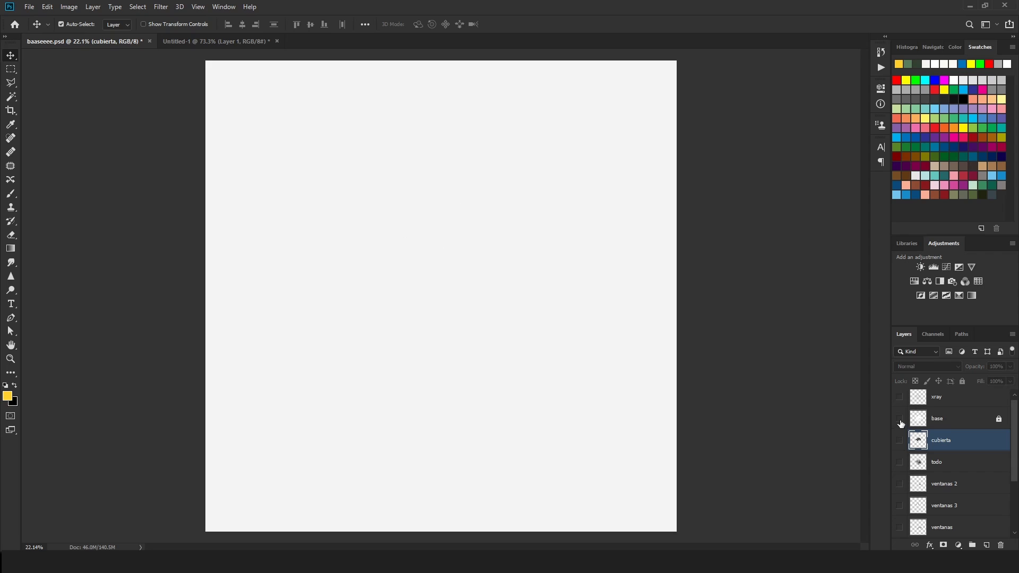
Step: Make the house's component layers visible again to show the complete house
left_click(899, 505)
scroll(902, 456, "down", 4)
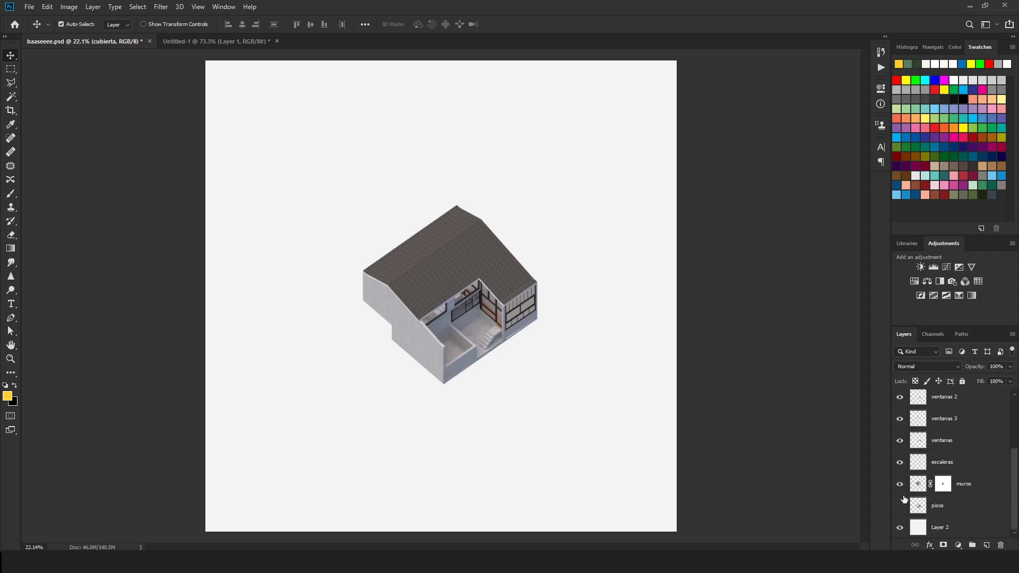
Step: Switch to After Effects and create a new 800 × 800 px composition at 24 frames per second, 10 seconds long
left_click(273, 511)
right_click(142, 304)
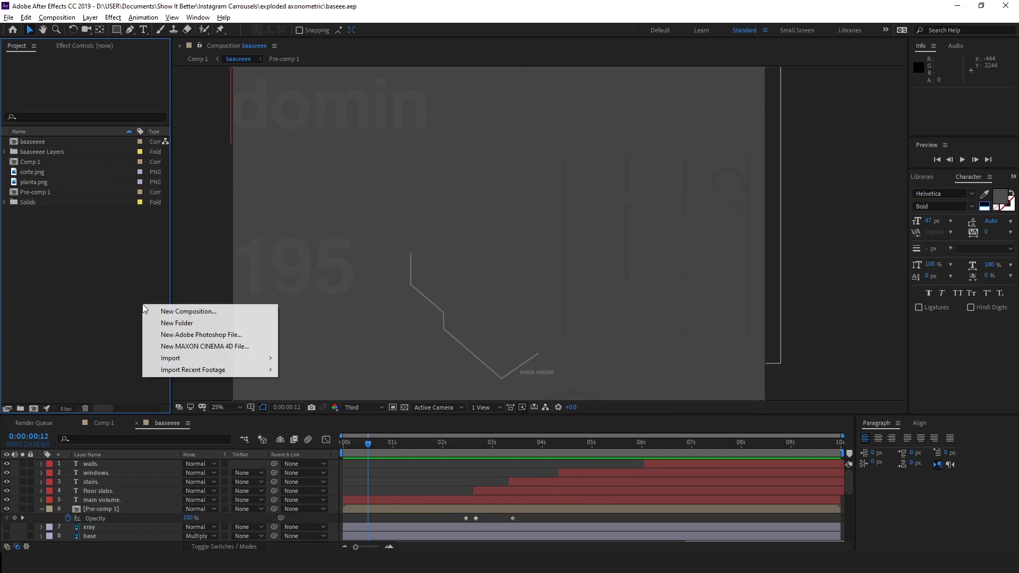
left_click(255, 311)
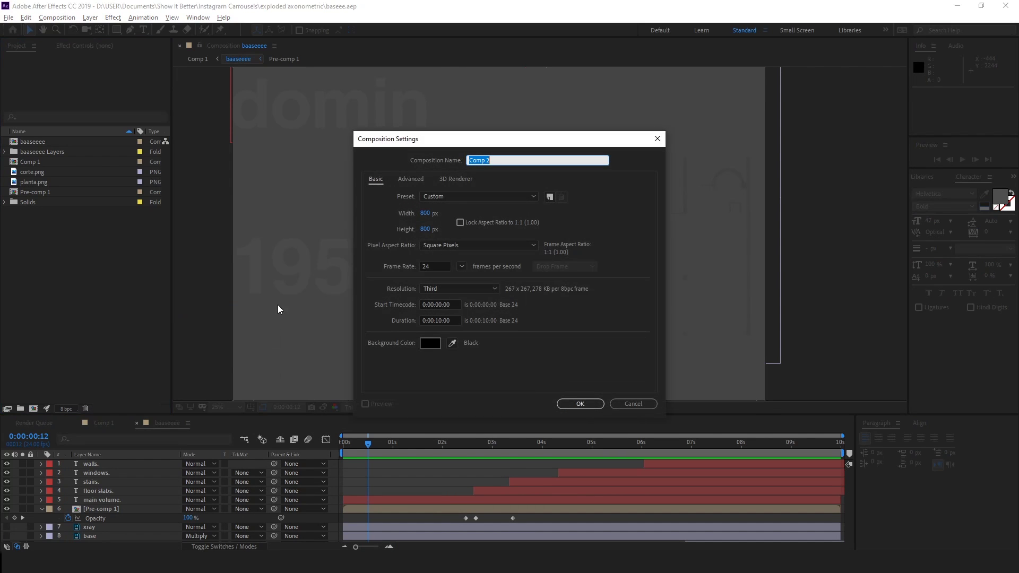
left_click(580, 404)
scroll(582, 252, "up", 2)
scroll(582, 253, "down", 1)
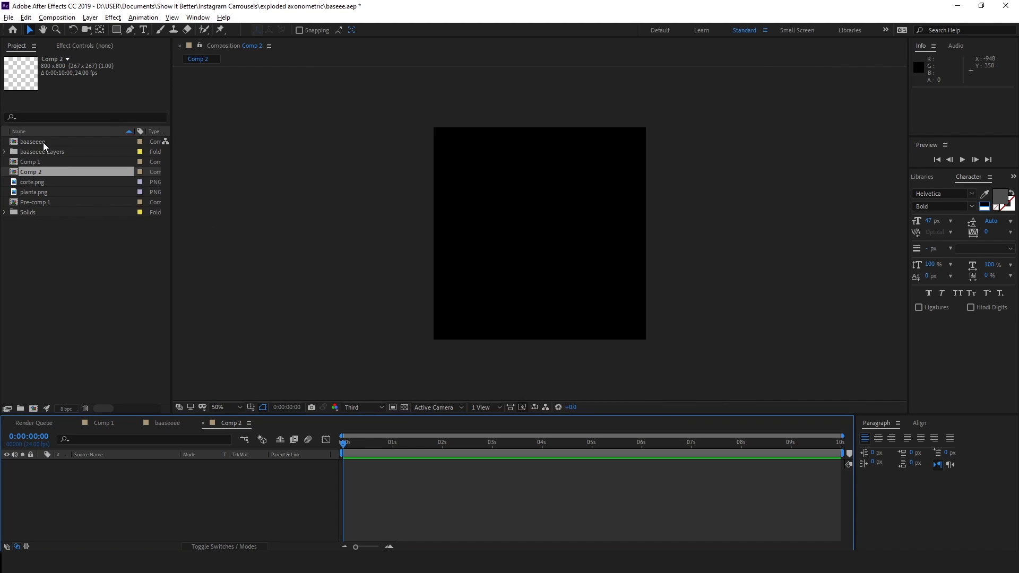
Step: Import baaseeee.psd into Comp 2 as a composition with editable layer styles and scale it to 22%
left_click_drag(229, 562, 363, 451)
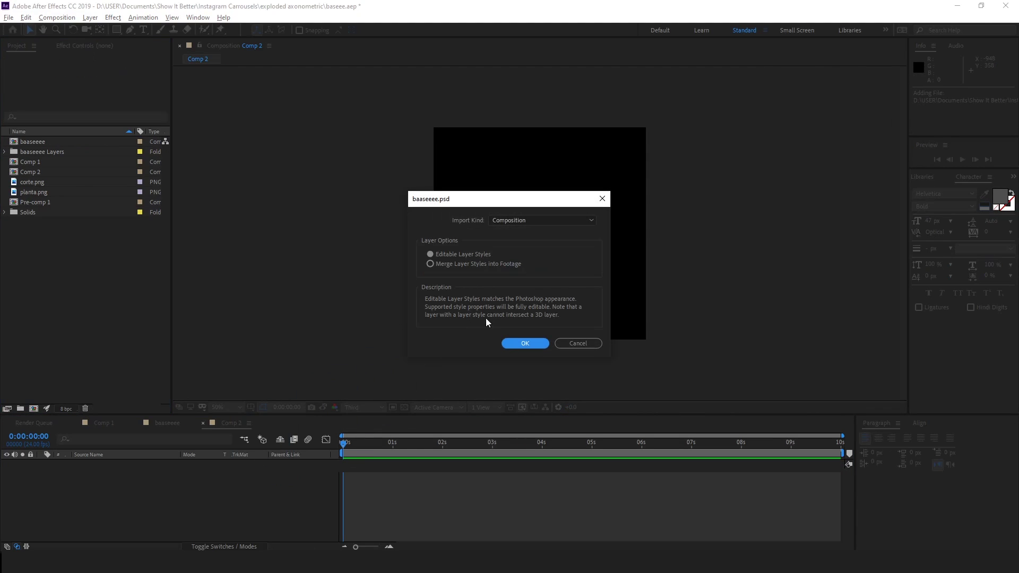
left_click(525, 343)
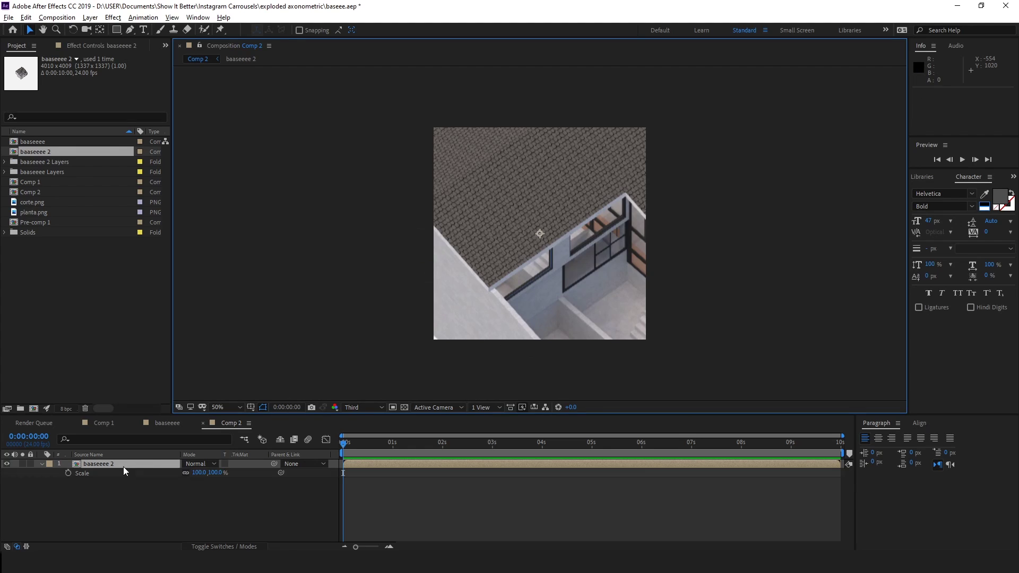
left_click_drag(199, 472, 176, 472)
left_click(101, 497)
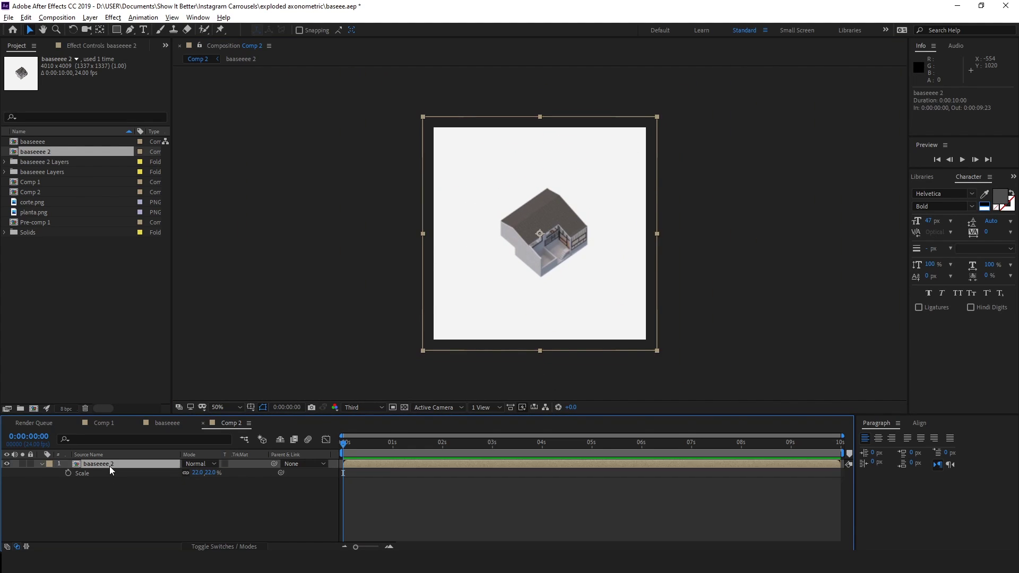
Step: Open the nested baaseeee 2 composition with all its layers in view and select the cubierta layer
double_click(144, 464)
scroll(462, 295, "down", 4)
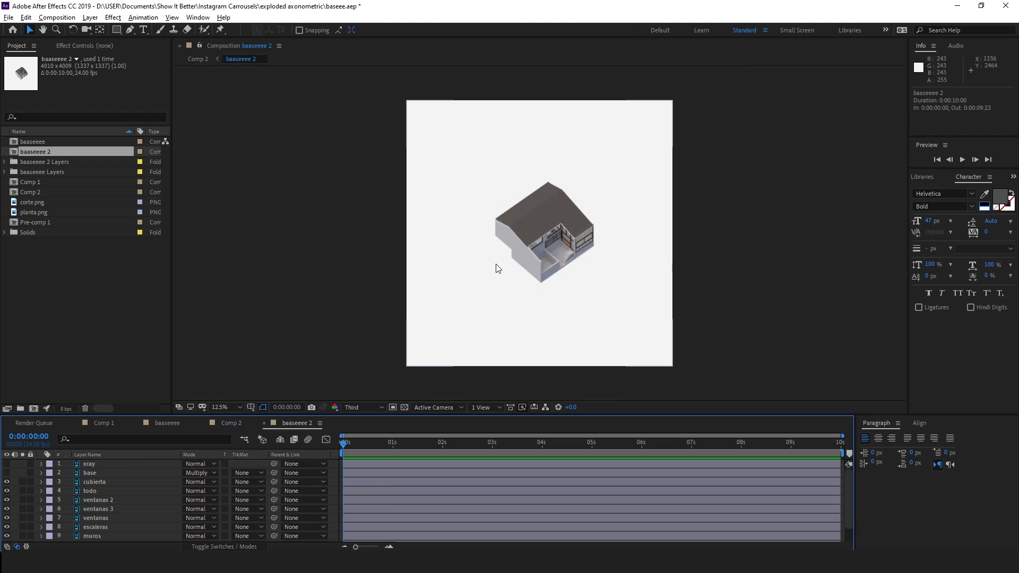
left_click_drag(366, 413, 373, 357)
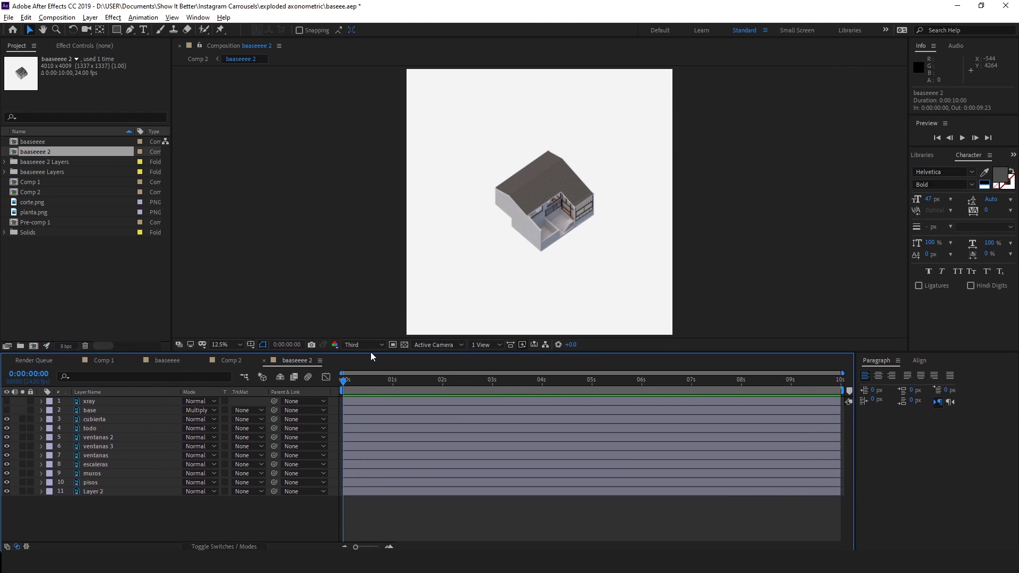
left_click(100, 421)
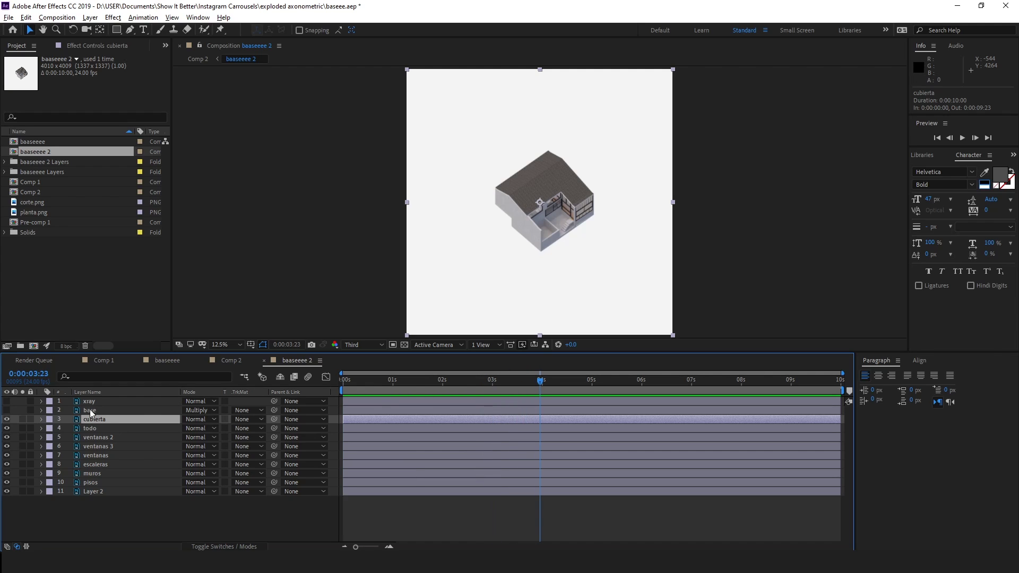
Step: Keyframe the cubierta layer's position at 0:00:03:23, and raise the roof straight up to Y -140.5 at 0:00:00:00
key("p")
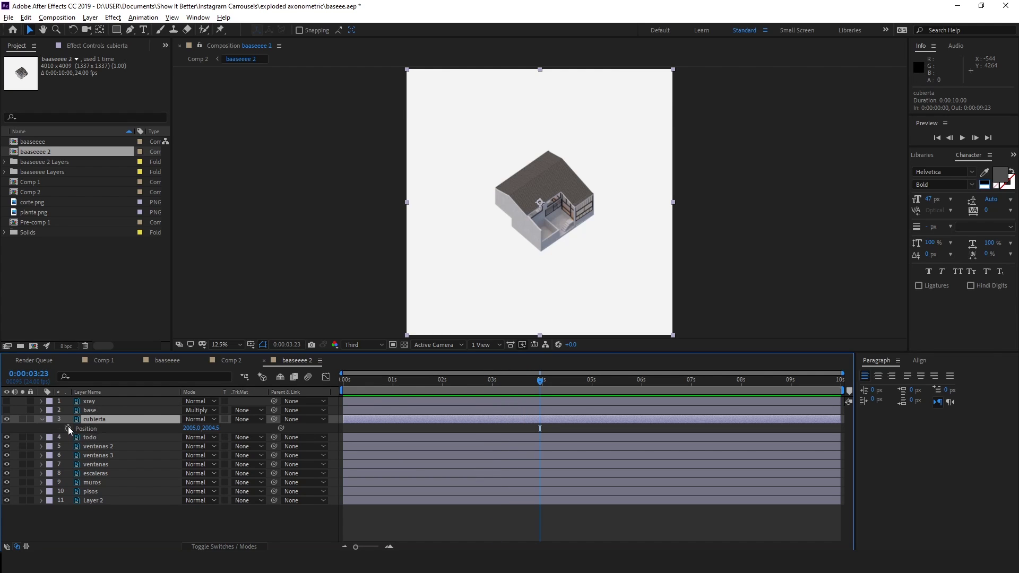
left_click(69, 429)
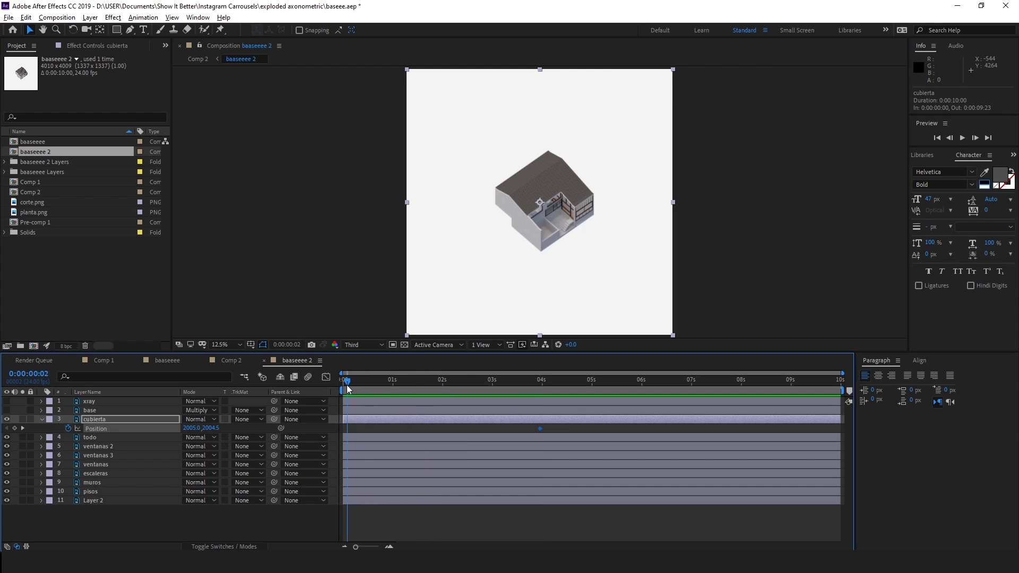
left_click_drag(210, 428, 159, 427)
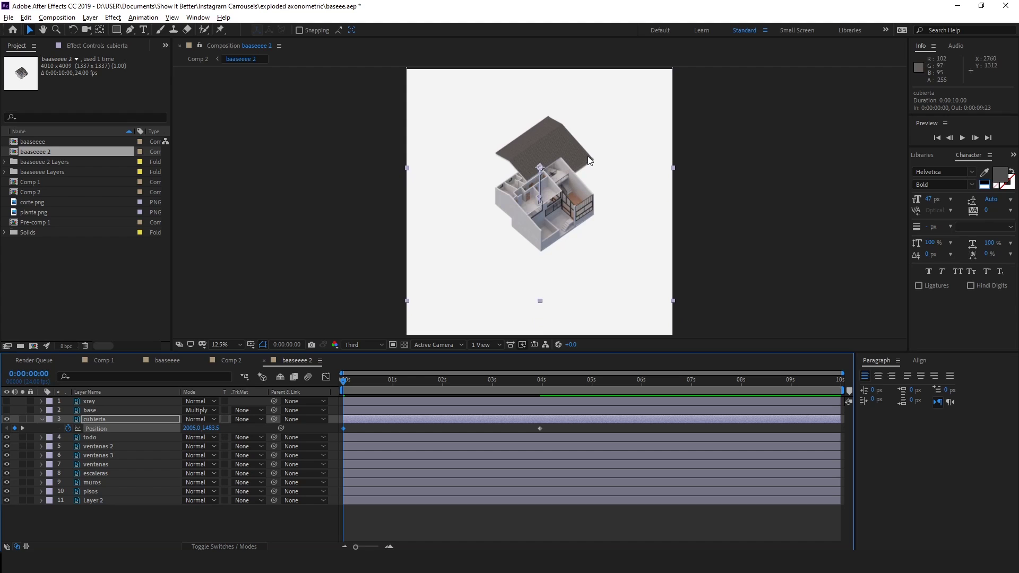
left_click_drag(589, 160, 561, 45, "shift")
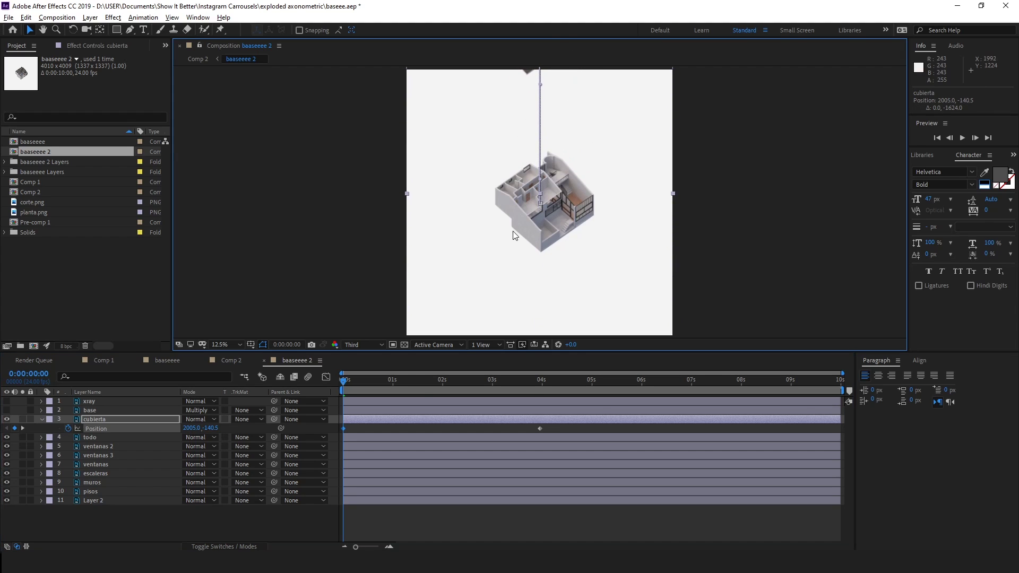
left_click_drag(397, 381, 448, 381)
Step: Reveal the position of the ventanas 2 and pisos layers and lower the floor slabs straight down to Y 3188.5
left_click(121, 446)
key("p")
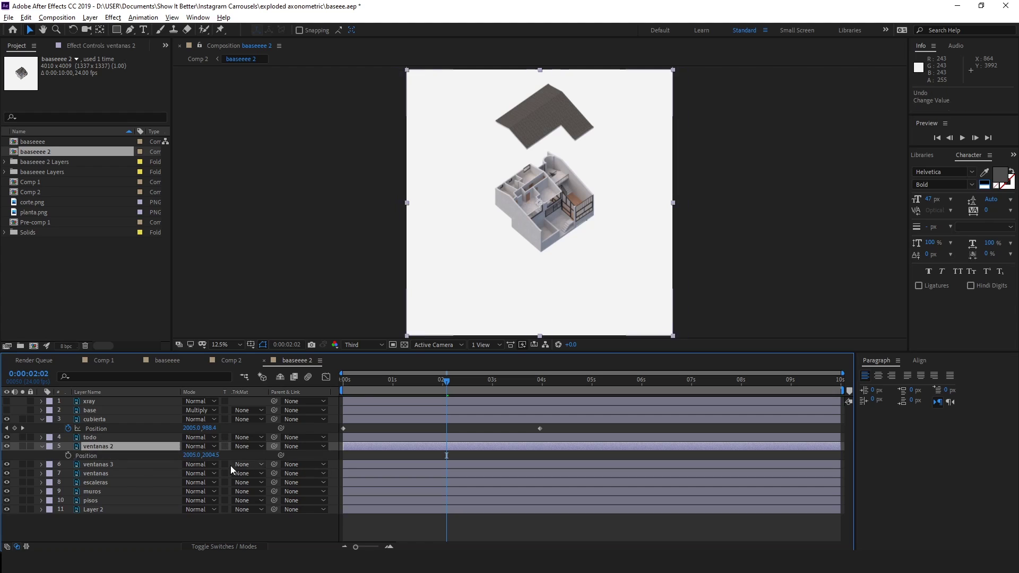
left_click(92, 500)
key("p")
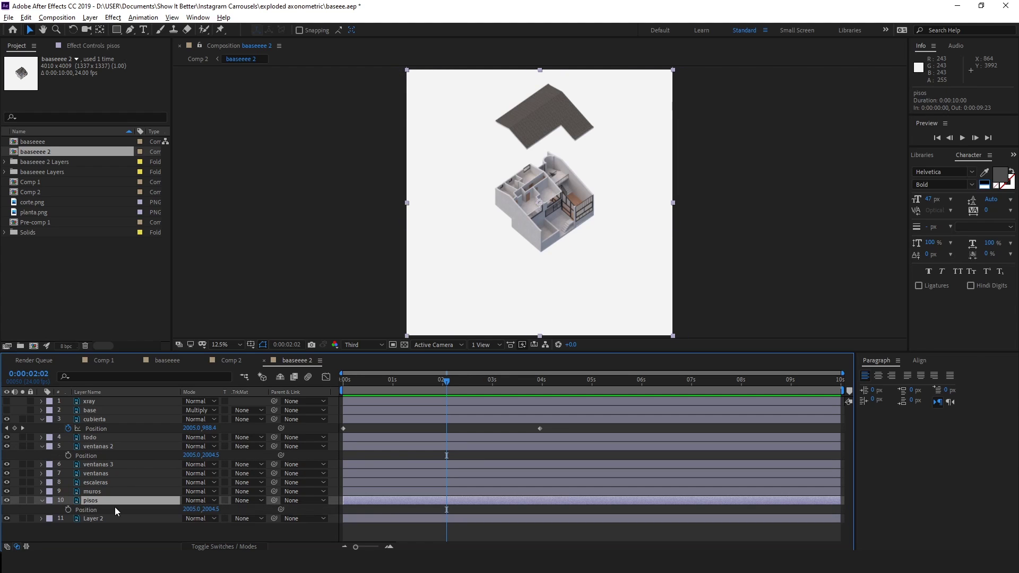
left_click_drag(568, 228, 568, 307, "shift")
Step: At 0:00:01:05, raise the escaleras layer straight up to about Y 1092 and shift the window layers diagonally outward from the house
left_click_drag(565, 265, 566, 217, "shift")
left_click_drag(446, 380, 403, 381)
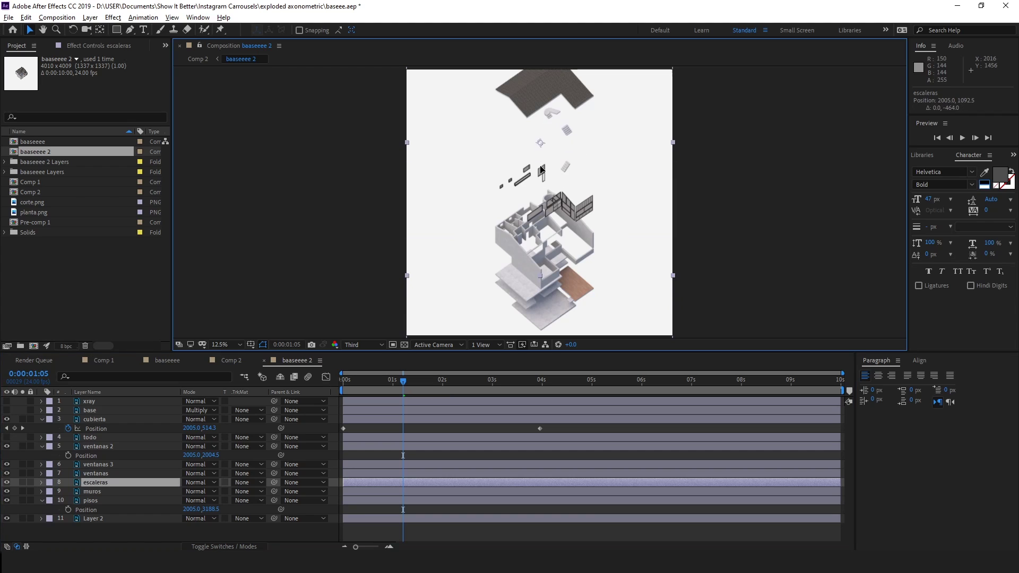
left_click_drag(578, 234, 609, 281, "shift")
left_click_drag(530, 175, 501, 169)
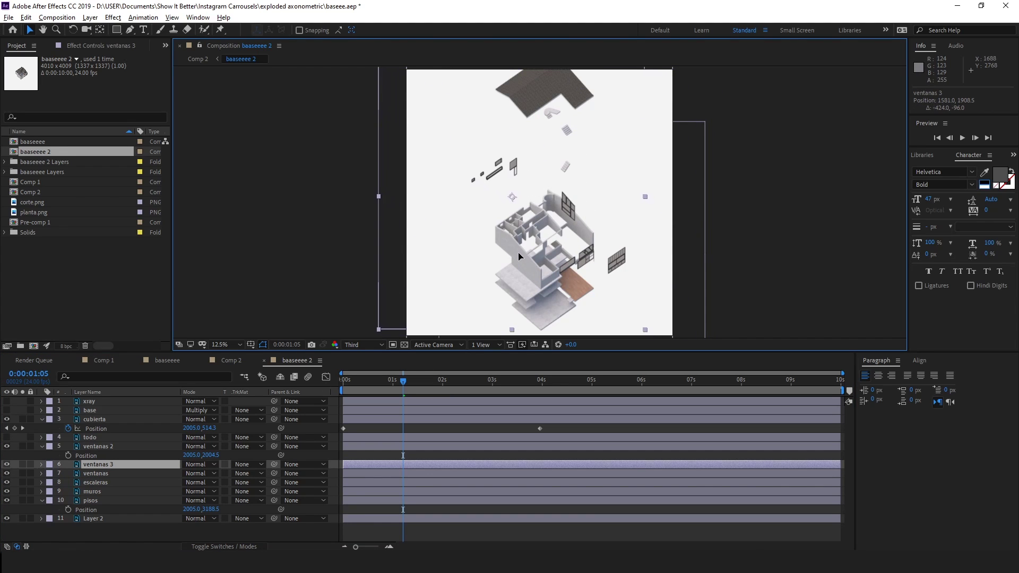
Step: Create a dark grey solid in baaseeee 2 and place it behind the house layers as a background
left_click(95, 519)
left_click(106, 528)
right_click(107, 527)
mouse_move(138, 413)
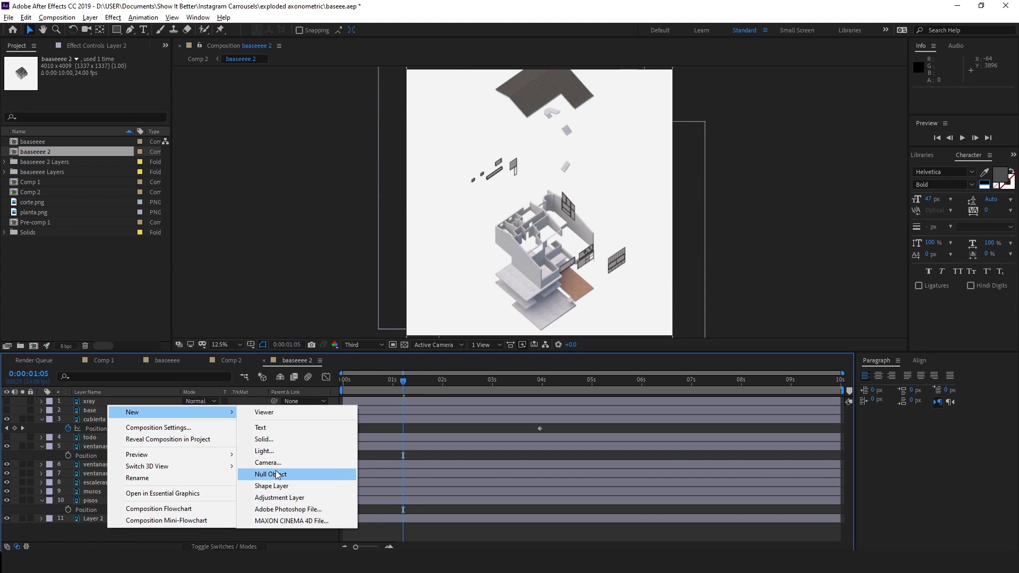
left_click(260, 436)
left_click(503, 345)
left_click(963, 374)
left_click(548, 374)
key("ctrl+shift+bracketleft")
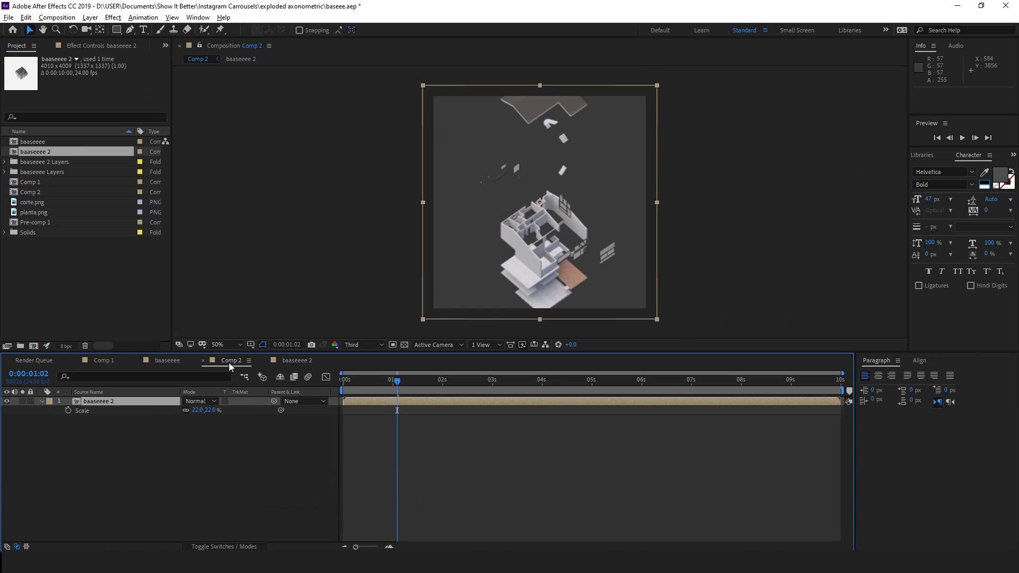
Step: Open the finished baaseeee composition and hide the corte.png, planta.png, casa santo domingo and 1957 layers
left_click(174, 363)
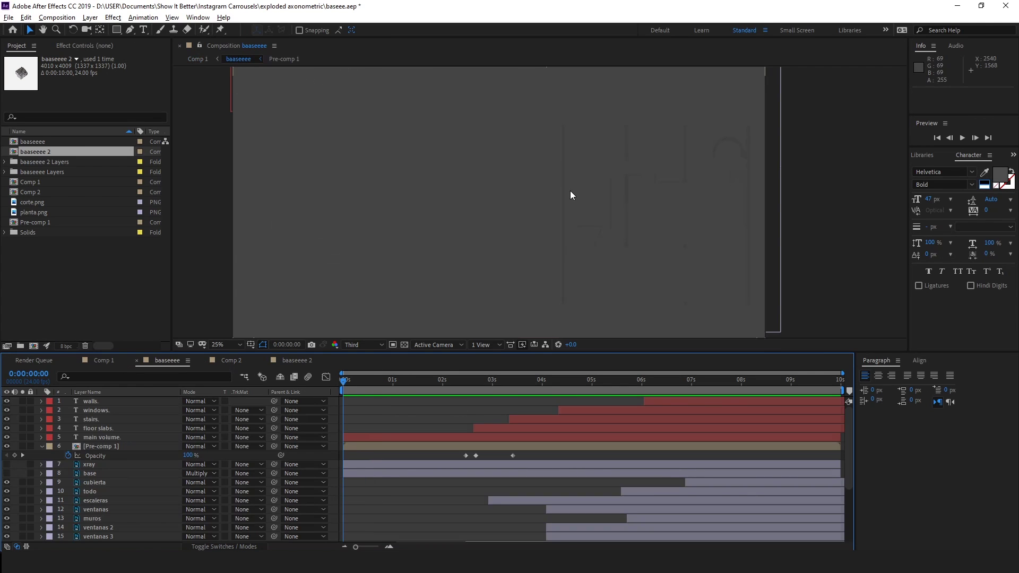
scroll(84, 459, "down", 3)
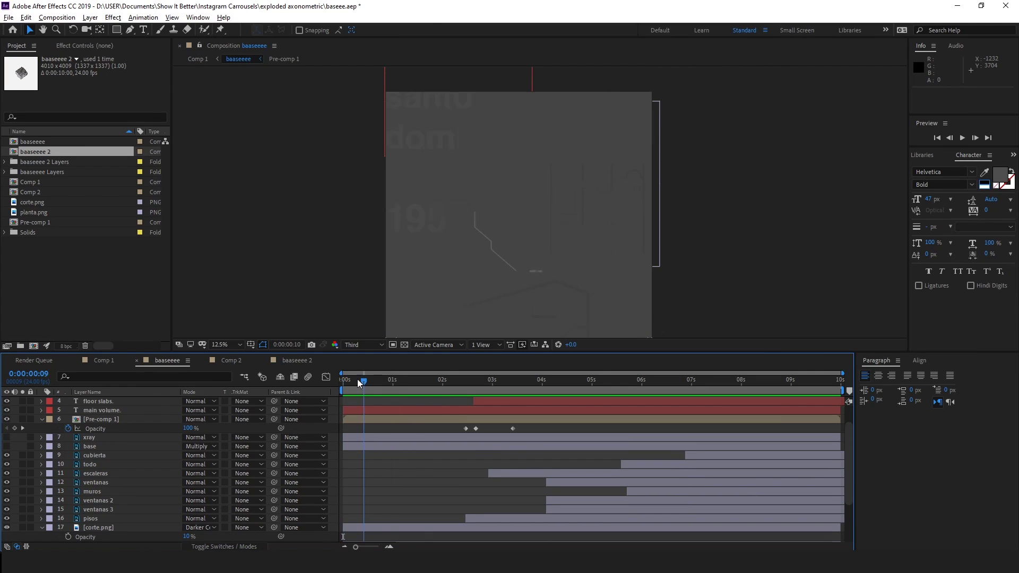
scroll(153, 474, "down", 6)
left_click_drag(7, 500, 7, 464)
Step: Preview the baaseeee animation to examine how the floors, stairs, windows and walls assemble over time
left_click_drag(440, 381, 498, 386)
key("space")
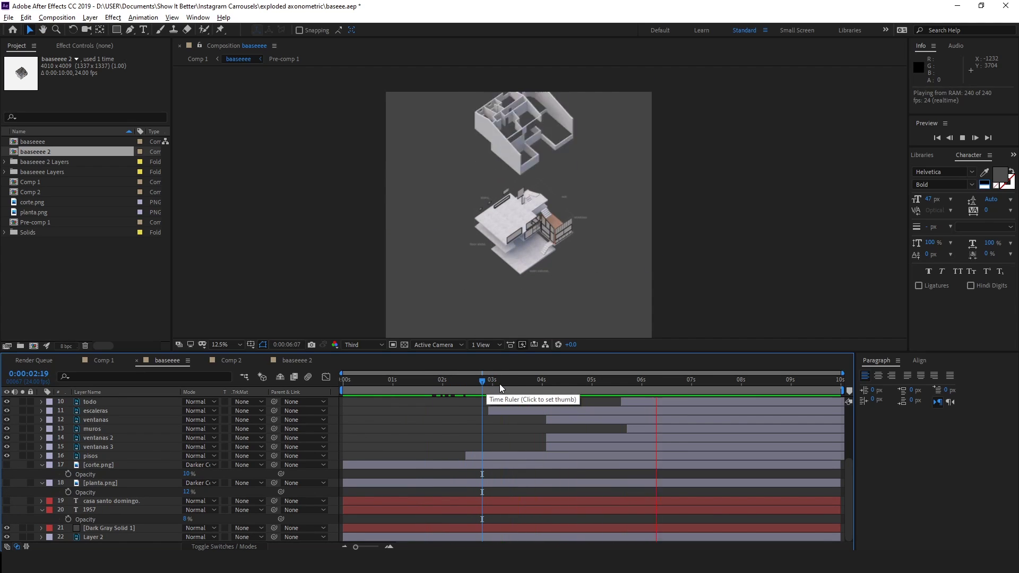
scroll(564, 232, "up", 2)
key("space")
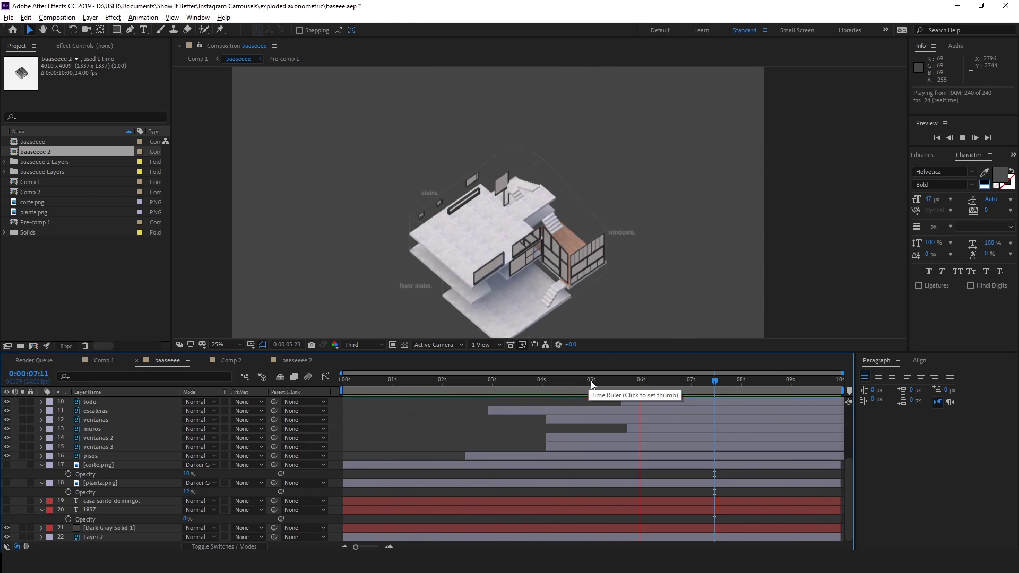
key("space")
Step: Add the baaseeee composition to the render queue and open the exported video in the video player
left_click(54, 22)
left_click(80, 109)
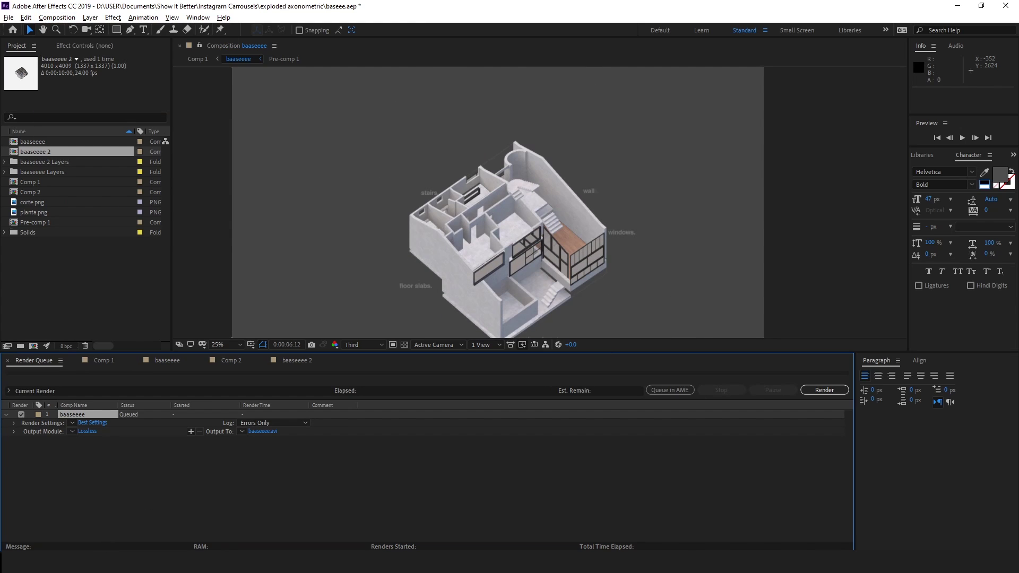
mouse_move(90, 539)
left_click(50, 509)
left_click(304, 33)
double_click(231, 220)
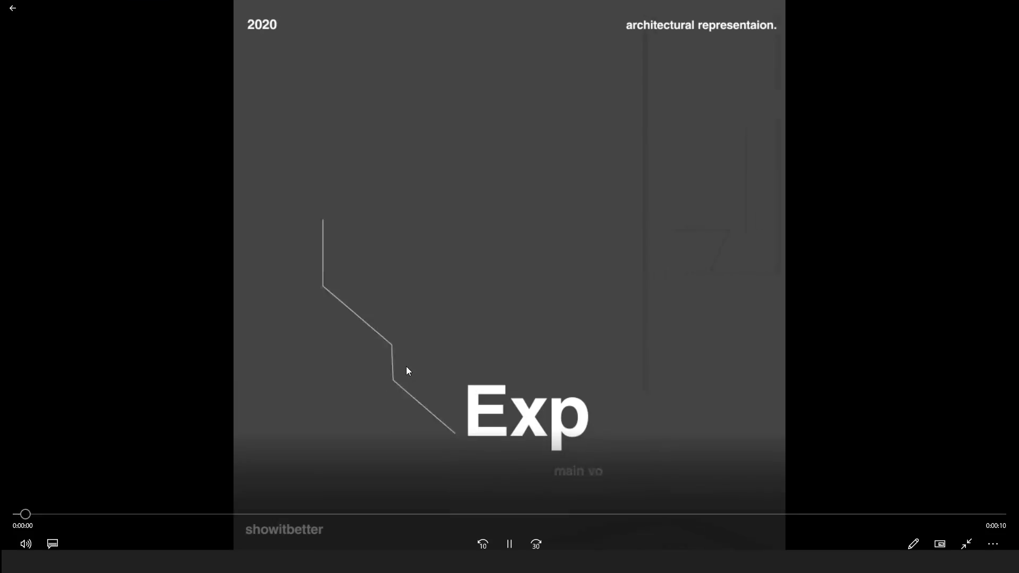